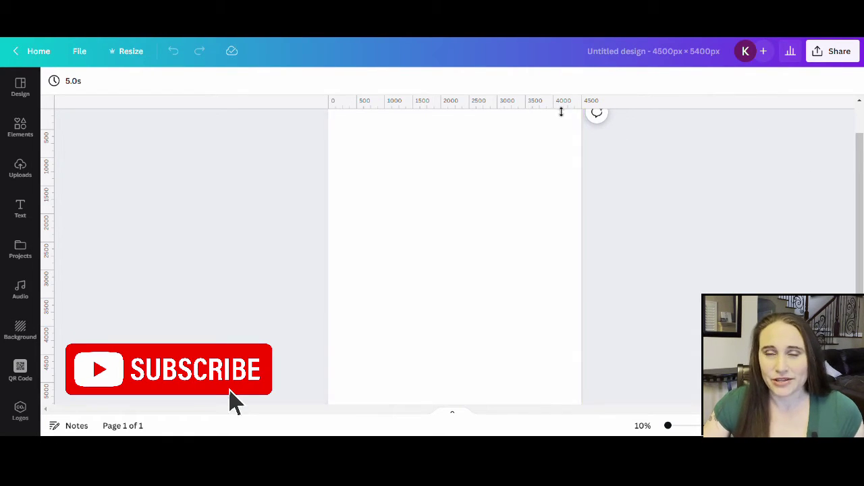
# Step: Set the blank page's background color to black
pyautogui.click(470, 190)
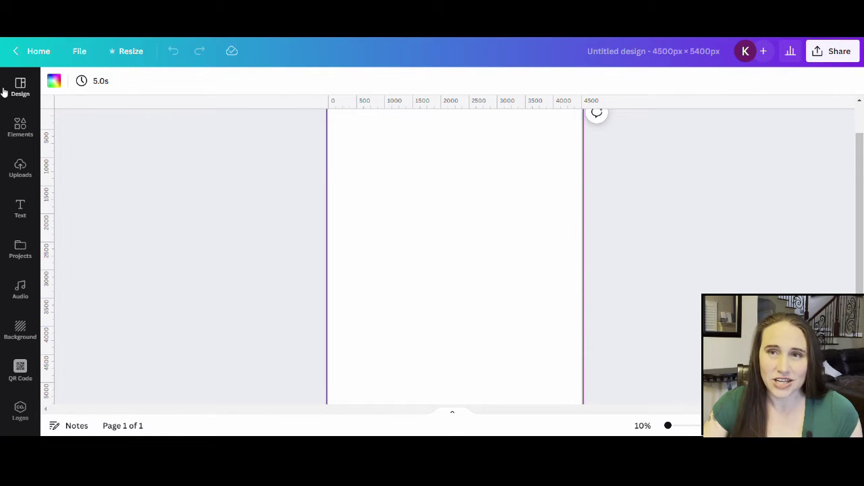
pyautogui.click(55, 81)
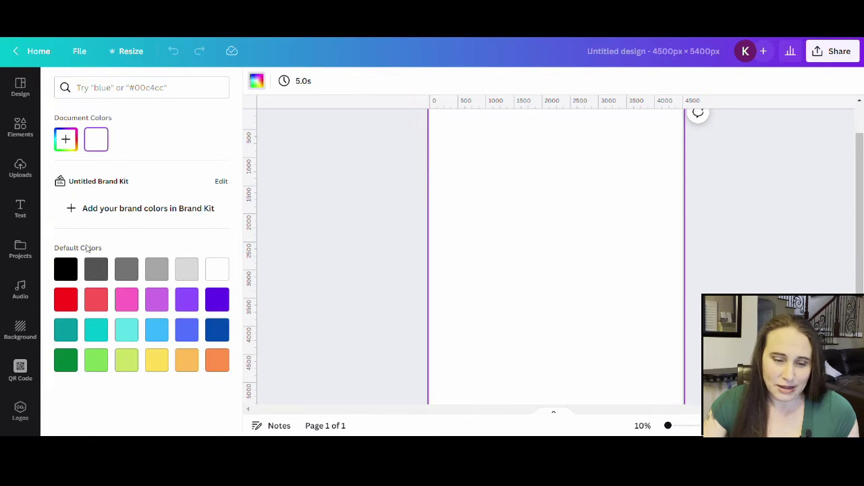
pyautogui.click(73, 269)
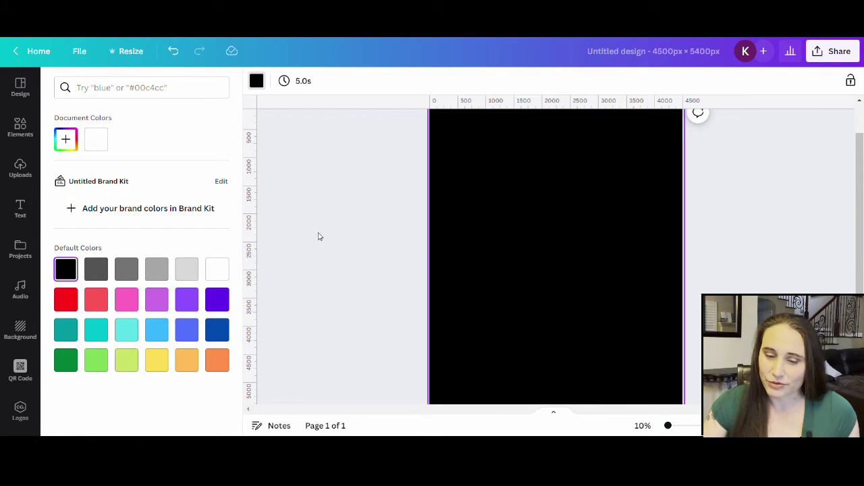
pyautogui.click(319, 234)
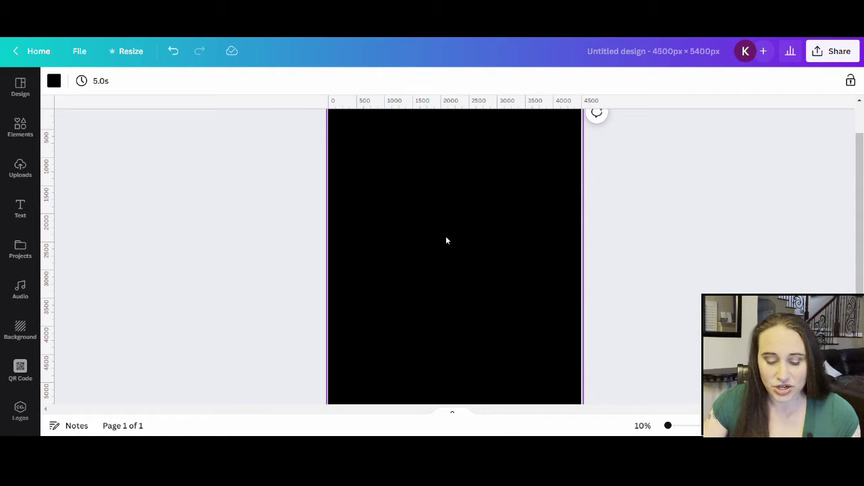
# Step: Add a text element reading "13" to the page
pyautogui.press('t')
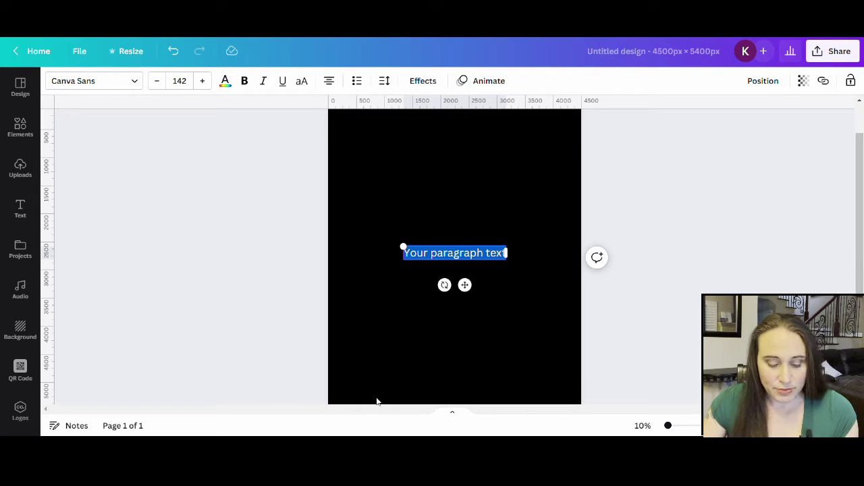
pyautogui.write('13')
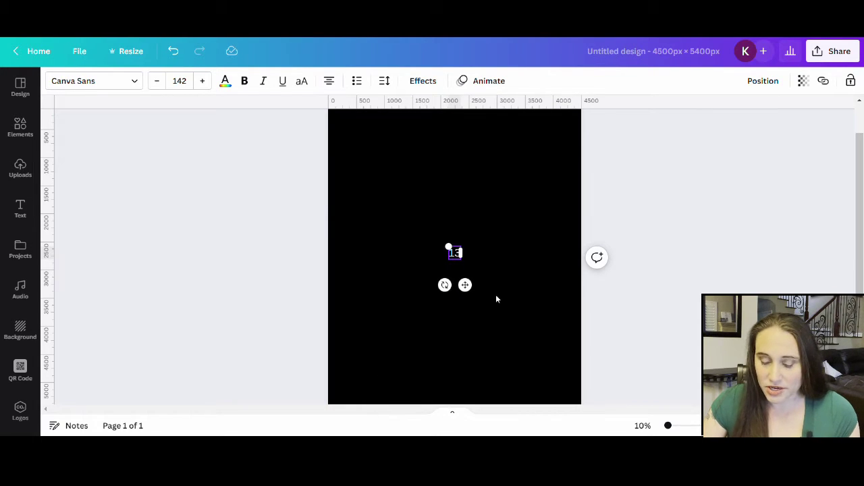
pyautogui.click(479, 249)
pyautogui.click(455, 253)
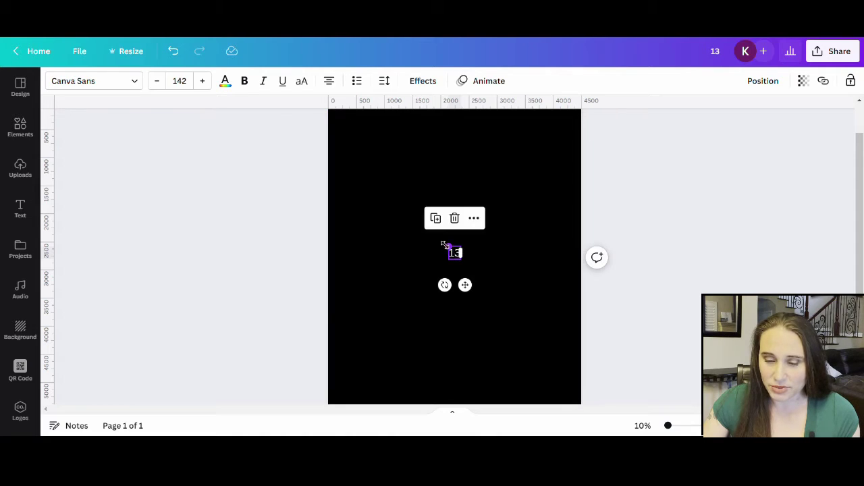
# Step: Enlarge the "13" text to a font size of about 1775 and place it in the middle of the page
pyautogui.moveTo(448, 247); pyautogui.dragTo(372, 165)
pyautogui.moveTo(462, 260); pyautogui.dragTo(500, 349)
pyautogui.click(540, 303)
pyautogui.moveTo(470, 265); pyautogui.dragTo(481, 276)
pyautogui.click(545, 262)
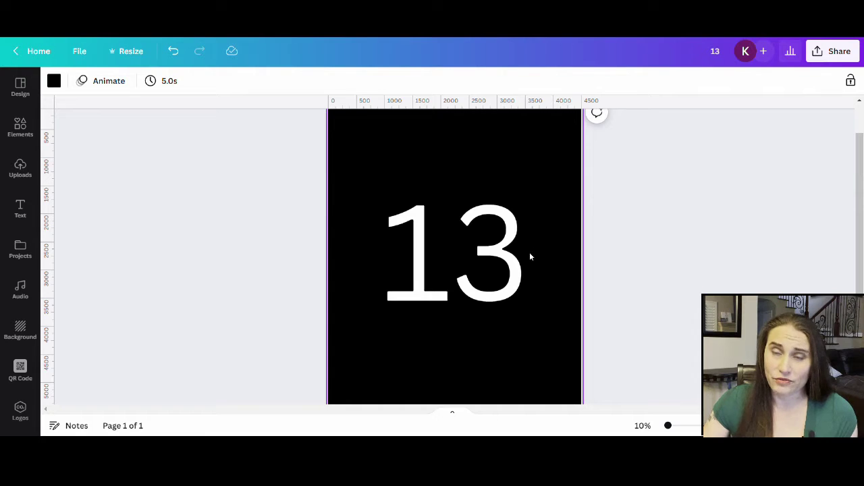
# Step: Open the font choices for the "13" text and search for "bold"
pyautogui.click(478, 234)
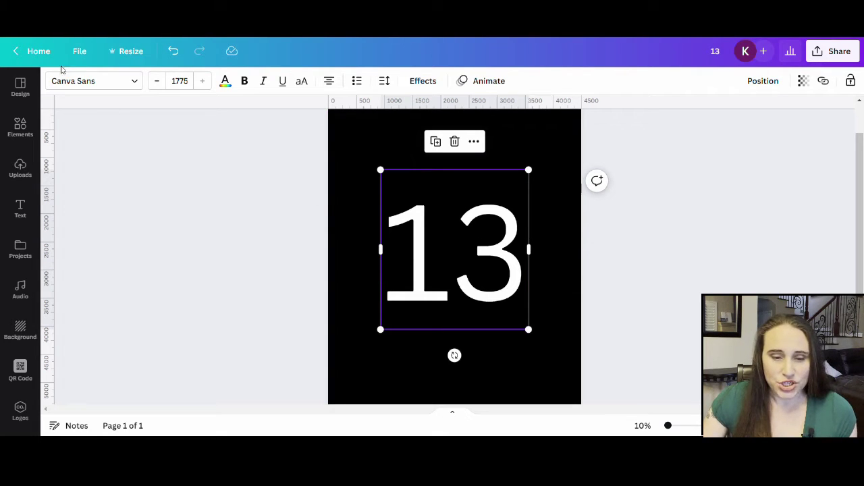
pyautogui.click(114, 91)
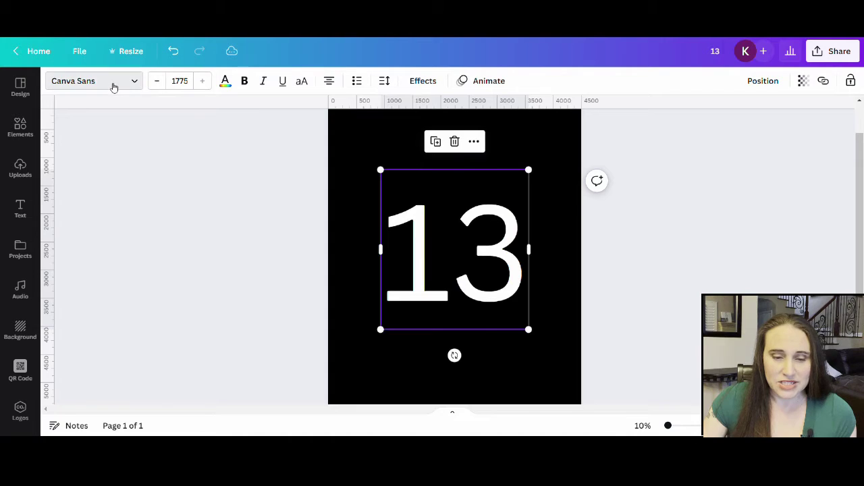
pyautogui.click(111, 87)
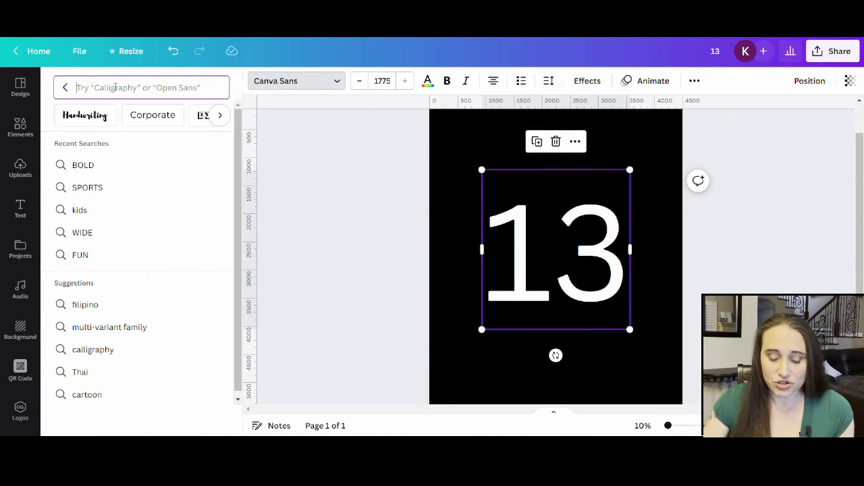
pyautogui.write('bold')
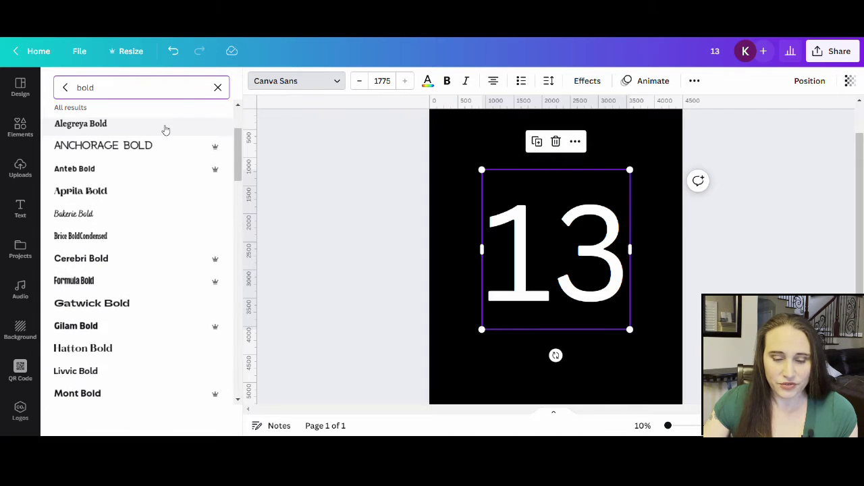
# Step: Try the fonts Cerebri Bold, Gilam Bold, Mont Bold and Telegraf Bold on the "13" text
pyautogui.scroll(-2, 141, 148)
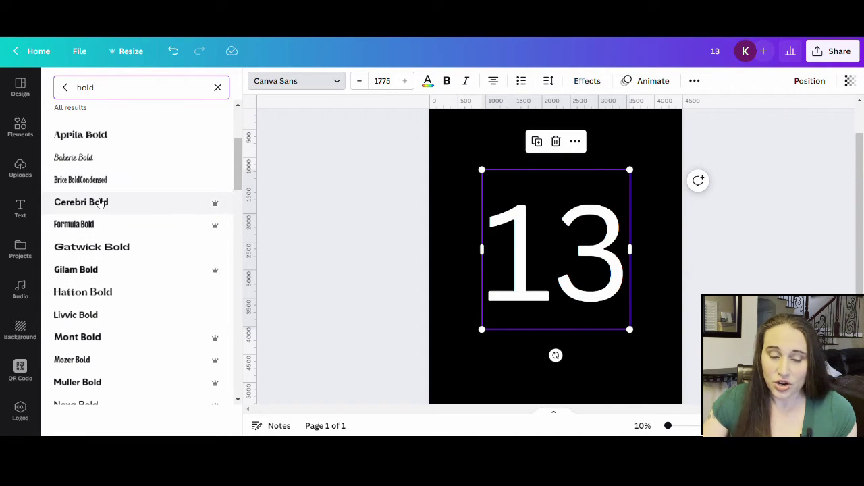
pyautogui.click(98, 203)
pyautogui.scroll(-2, 106, 216)
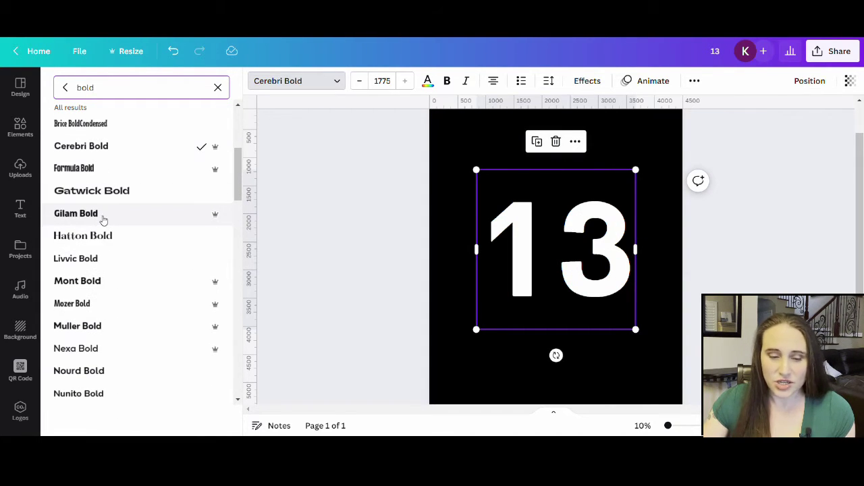
pyautogui.click(103, 219)
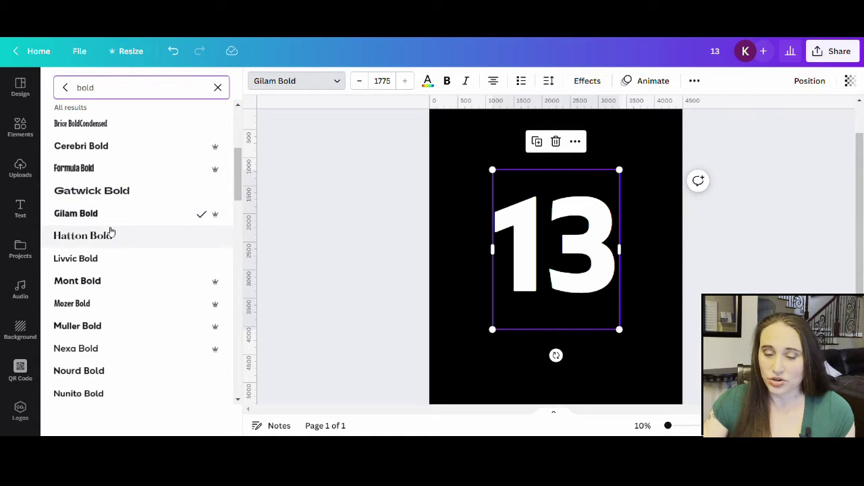
pyautogui.click(101, 284)
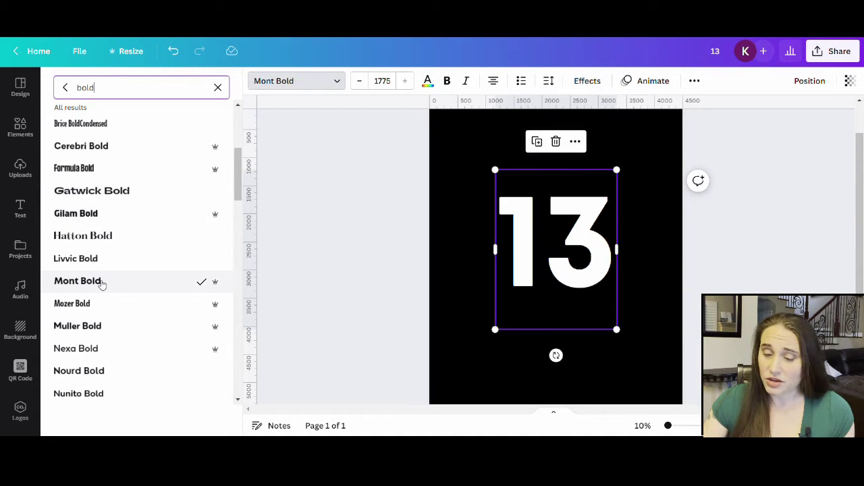
pyautogui.scroll(-2, 99, 257)
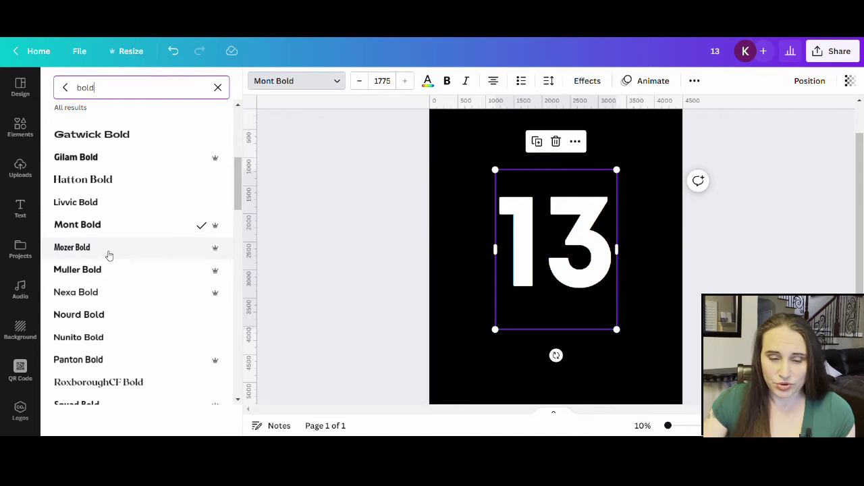
pyautogui.scroll(-4, 112, 270)
pyautogui.click(106, 316)
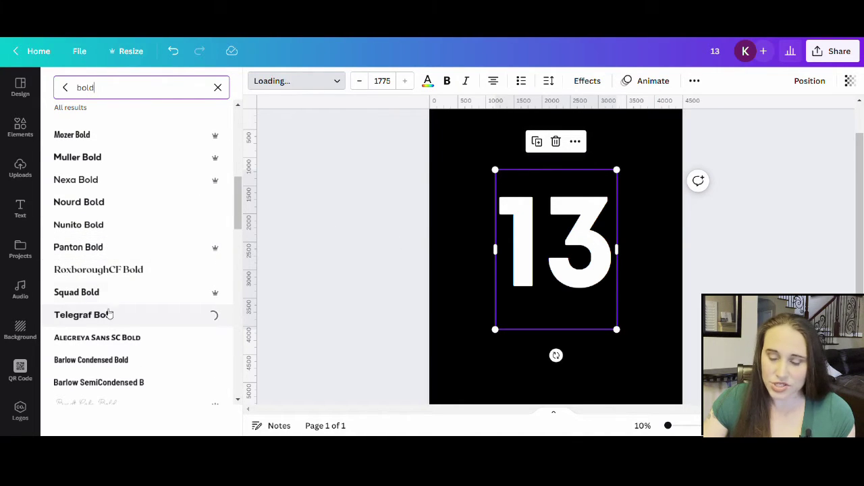
# Step: Try the fonts Barlow Condensed Bold, Code Pro Bold, Montserrat Extra-Bold and Open Sans Extra Bold on the "13" text
pyautogui.scroll(-2, 129, 250)
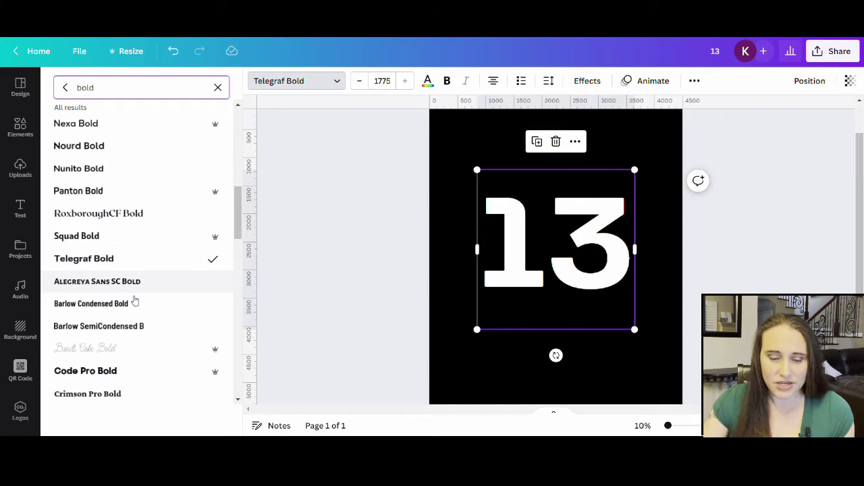
pyautogui.click(128, 304)
pyautogui.click(86, 374)
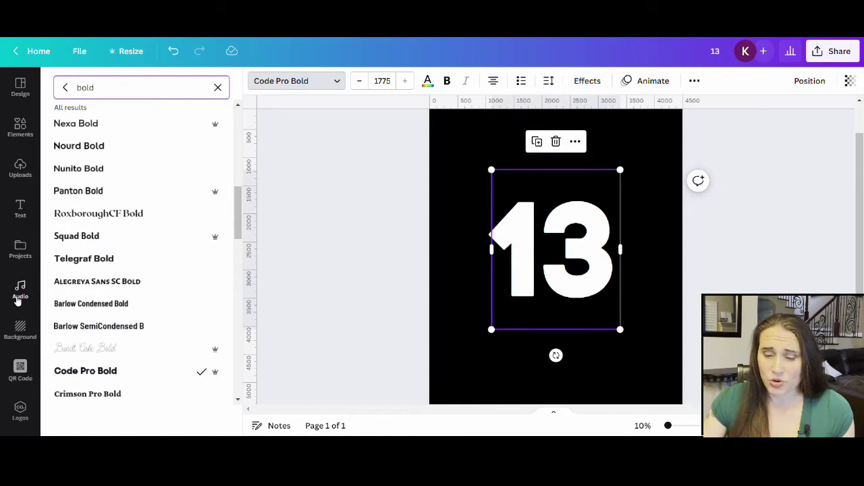
pyautogui.scroll(-3, 112, 304)
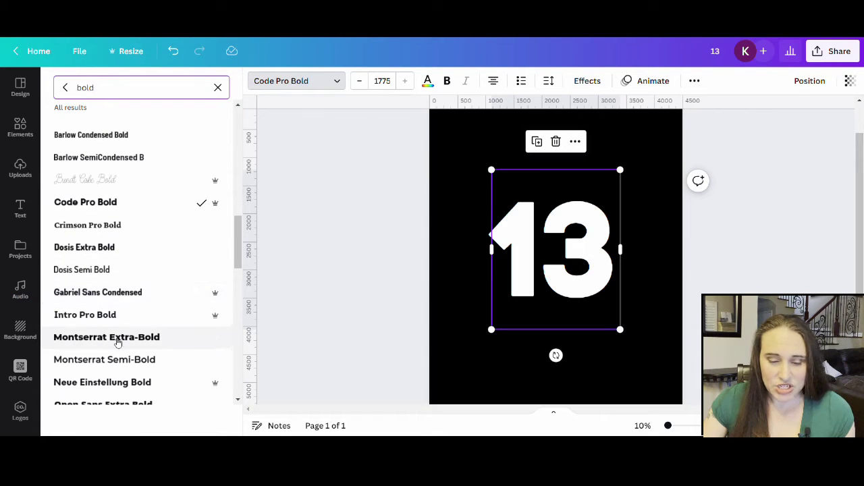
pyautogui.click(115, 338)
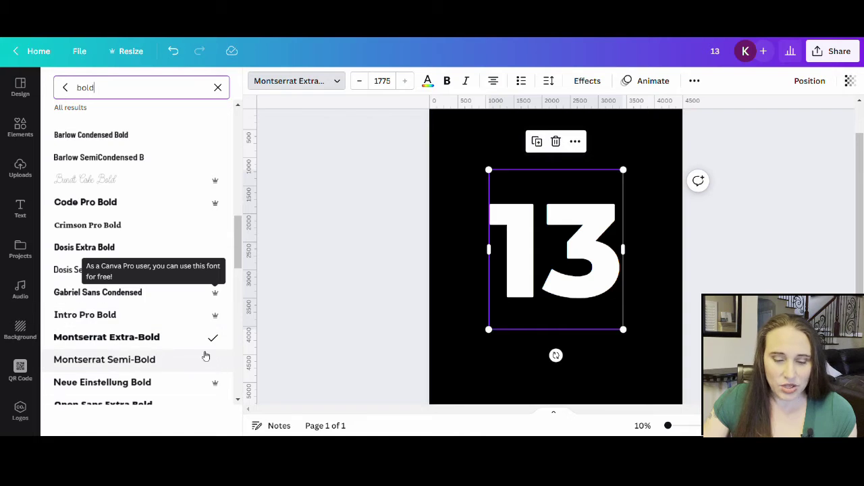
pyautogui.scroll(-2, 135, 289)
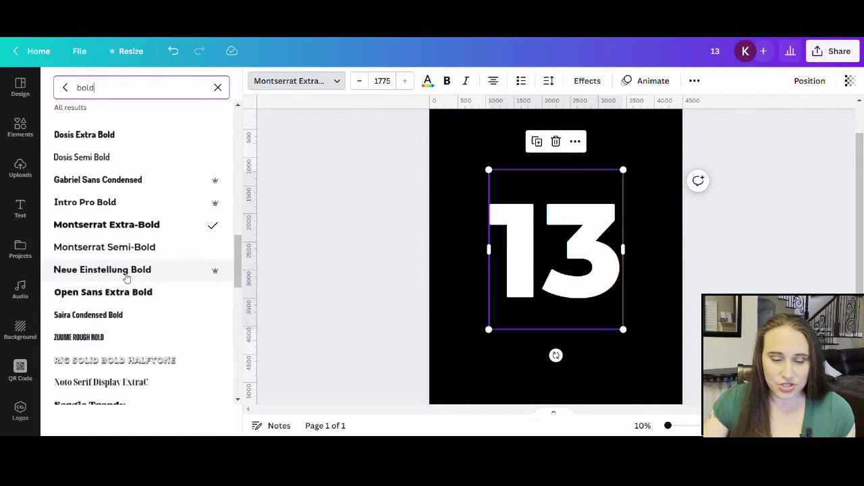
pyautogui.click(112, 297)
# Step: Try the fonts Sukar Black, Bernoru Expanded and Chunk Five on the "13" text
pyautogui.scroll(-4, 112, 297)
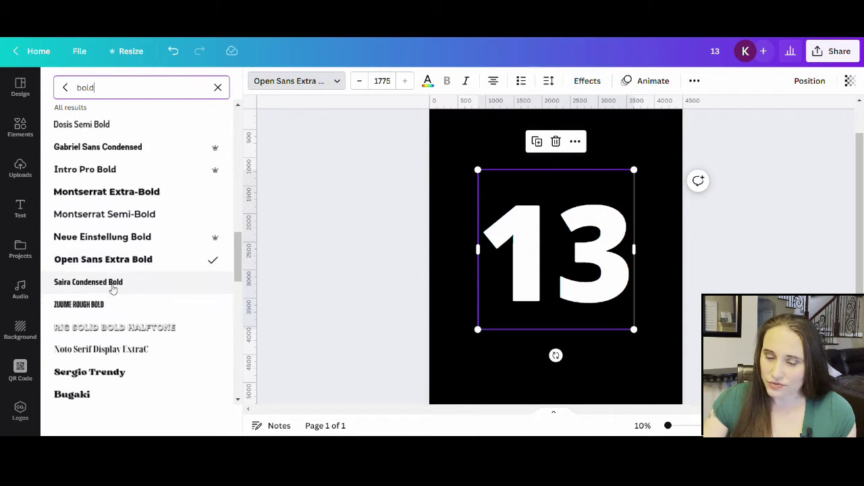
pyautogui.click(100, 316)
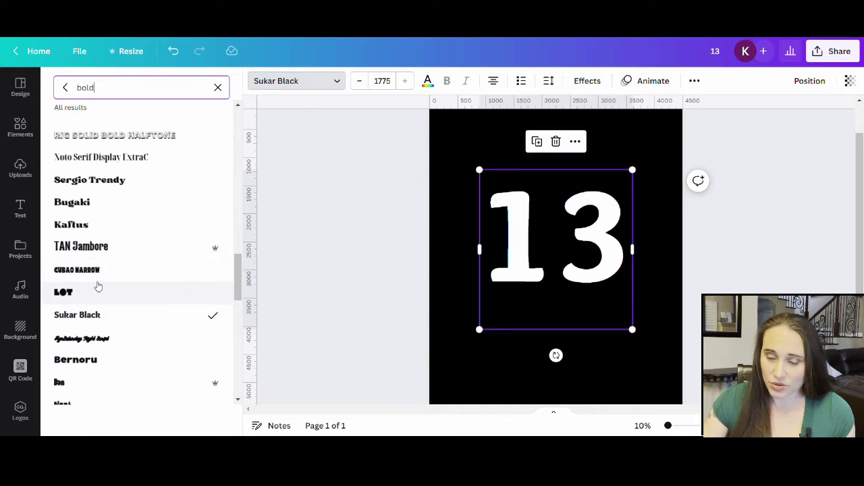
pyautogui.scroll(-2, 108, 301)
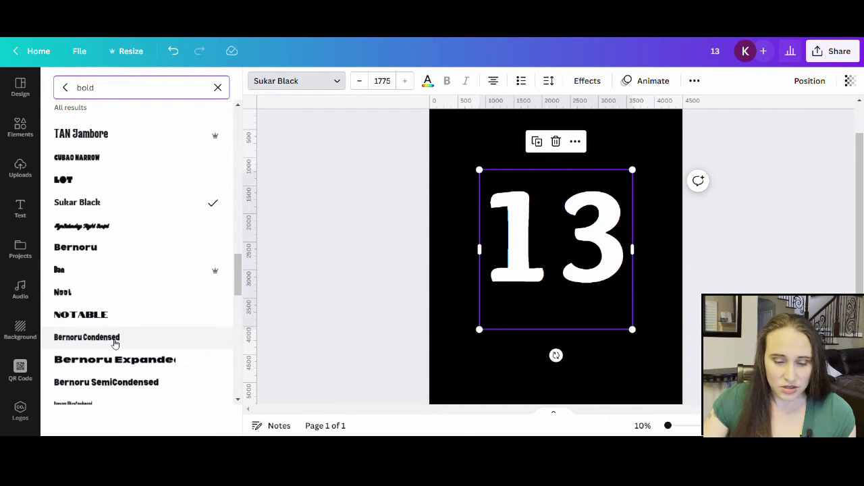
pyautogui.click(113, 359)
pyautogui.scroll(-4, 154, 257)
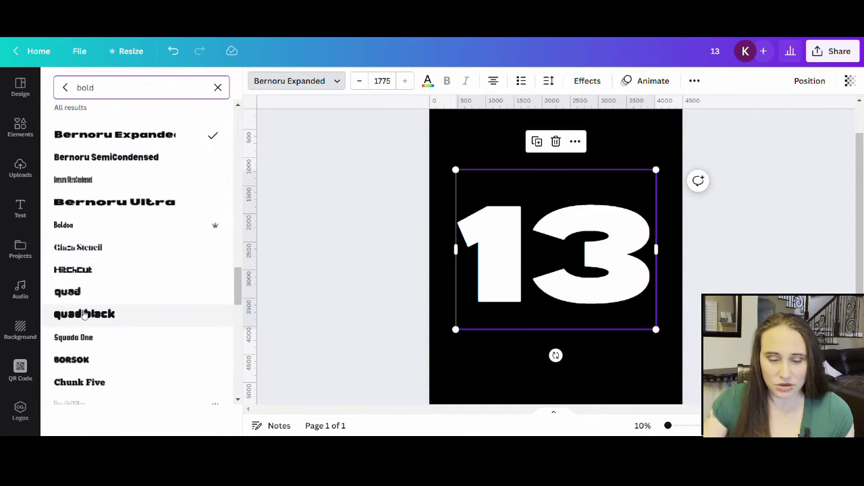
pyautogui.scroll(-3, 87, 276)
pyautogui.click(94, 211)
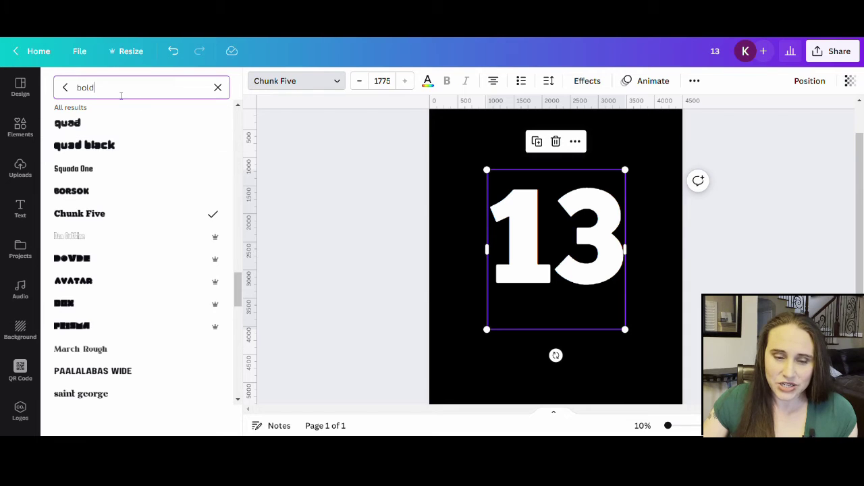
# Step: Search the fonts for "teko bold" and apply Teko Bold to the "13" text
pyautogui.moveTo(88, 87); pyautogui.dragTo(68, 87)
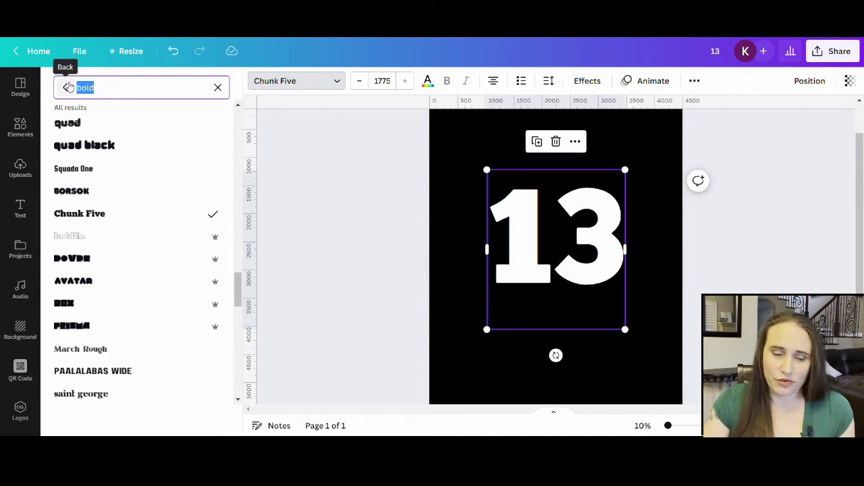
pyautogui.write('teko')
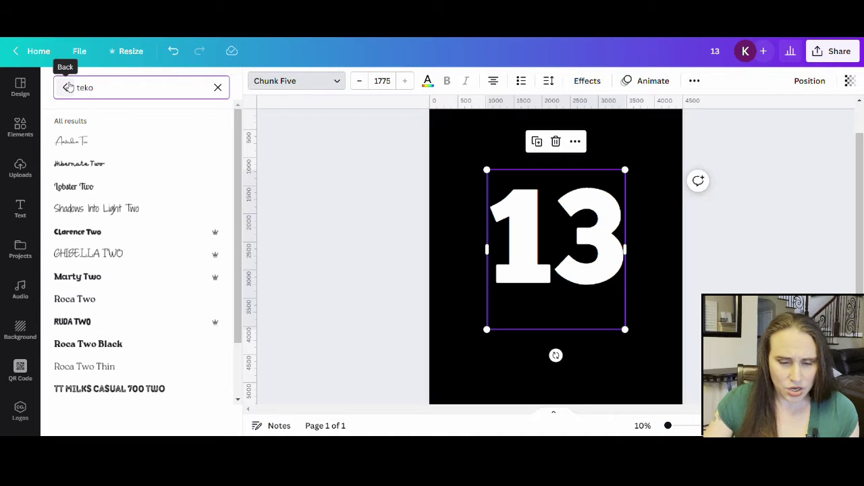
pyautogui.write(' bold')
pyautogui.click(83, 237)
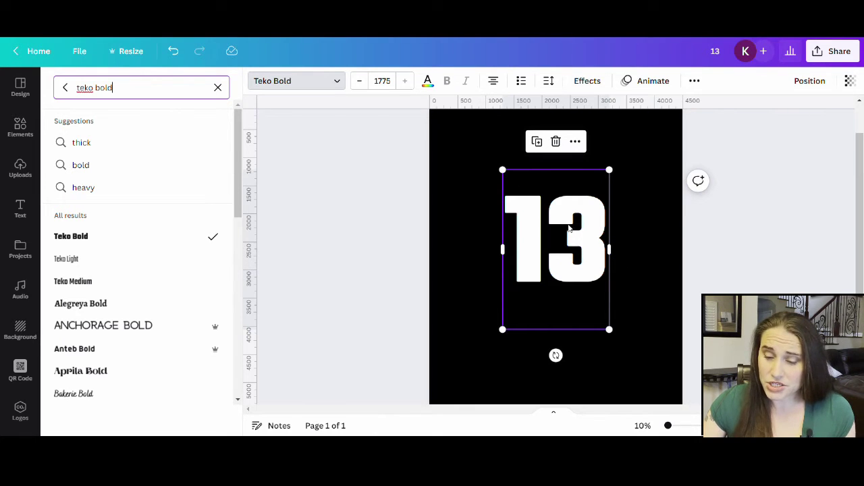
# Step: Enlarge the "13" text until it spans most of the page width
pyautogui.moveTo(503, 329); pyautogui.dragTo(423, 397)
pyautogui.moveTo(610, 169); pyautogui.dragTo(694, 138)
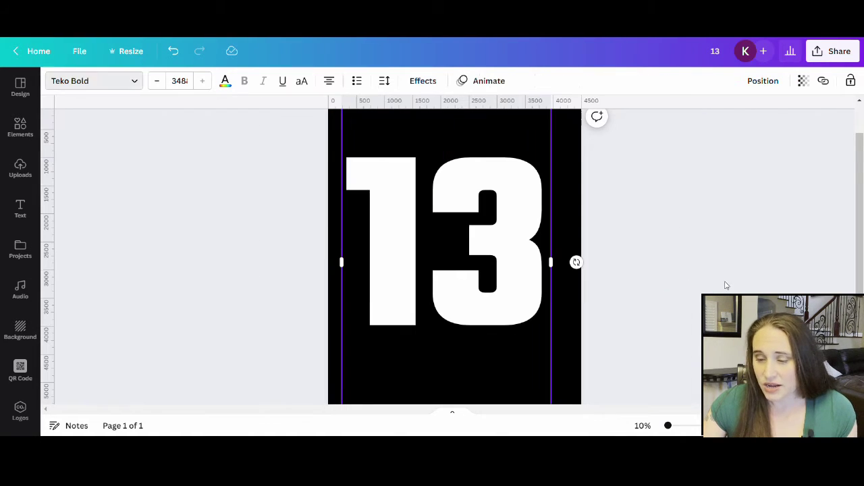
pyautogui.click(731, 264)
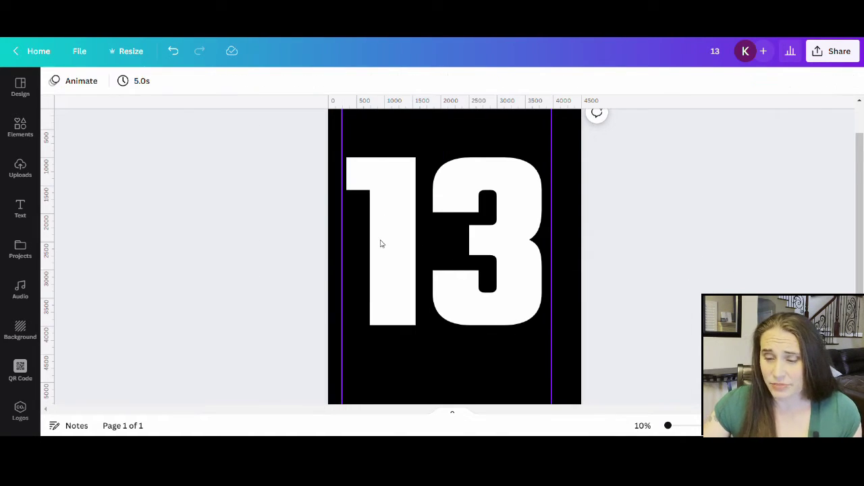
# Step: Move the enlarged "13" to the center of the black page and deselect it
pyautogui.moveTo(432, 252); pyautogui.dragTo(473, 237)
pyautogui.click(652, 249)
pyautogui.scroll(1, 718, 290)
pyautogui.scroll(-3, 718, 290)
pyautogui.click(754, 241)
pyautogui.scroll(3, 654, 238)
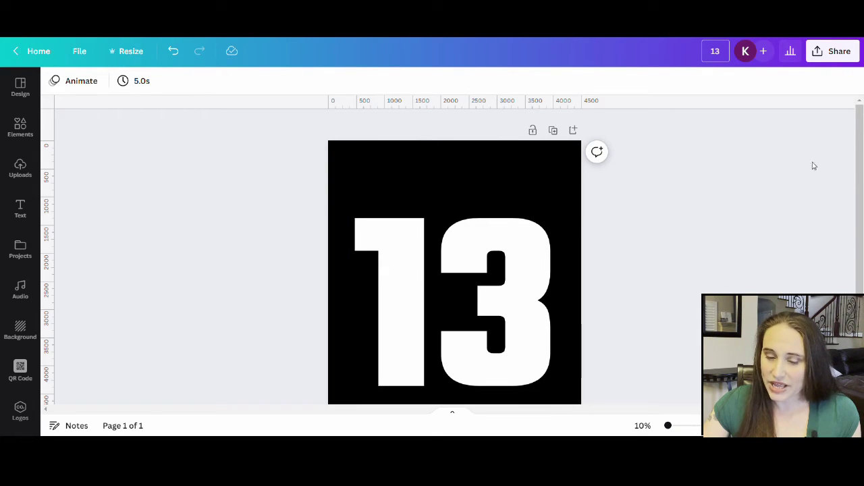
# Step: Download the "13" design as a PNG with a transparent background and dismiss the download notice
pyautogui.click(820, 61)
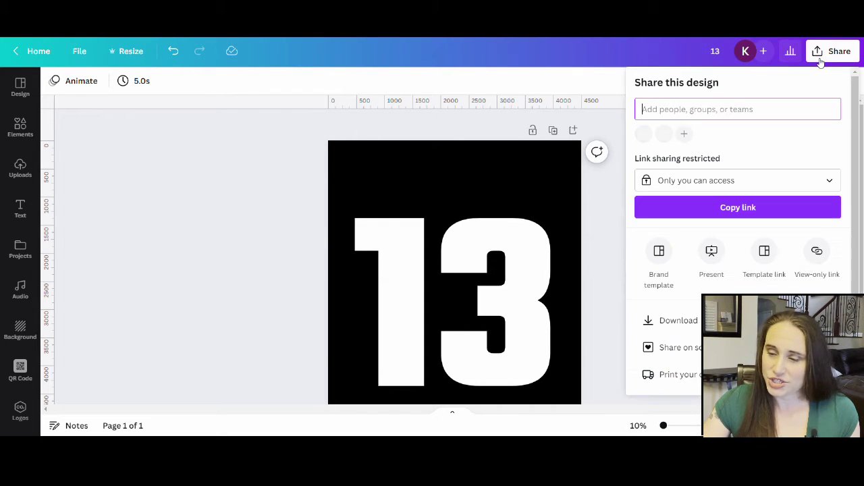
pyautogui.click(677, 321)
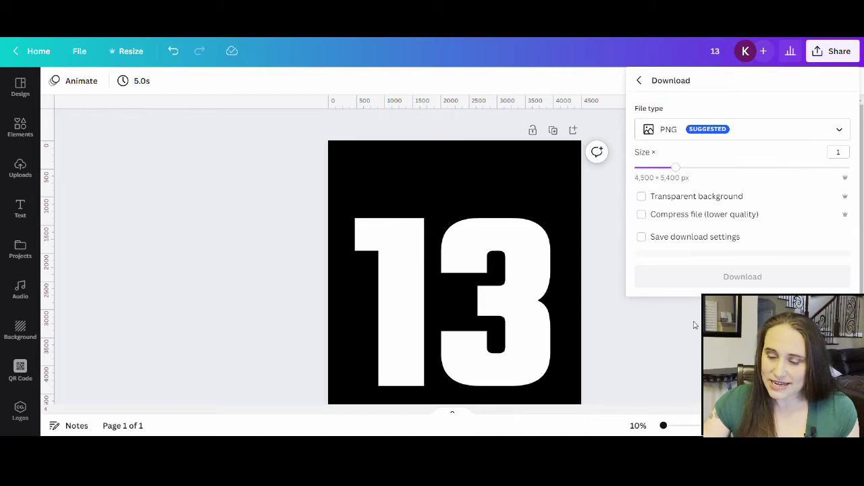
pyautogui.click(669, 203)
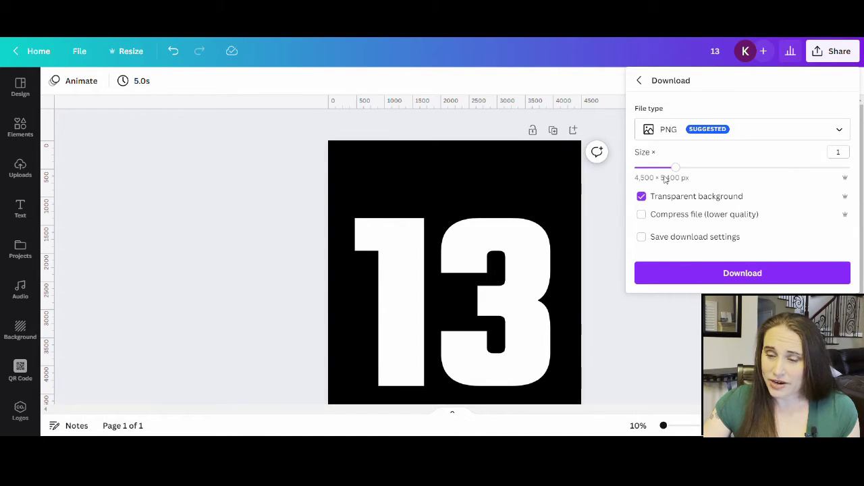
pyautogui.click(688, 274)
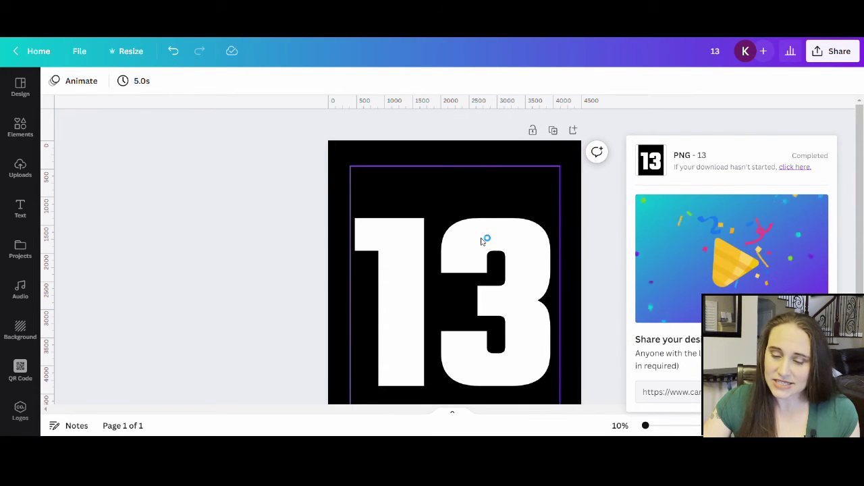
pyautogui.click(246, 233)
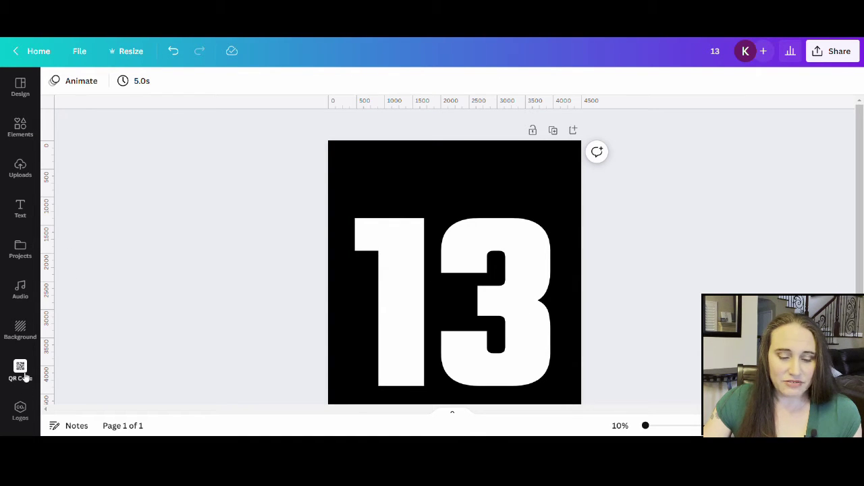
# Step: Search the elements for "baseball" and show all the matching photos
pyautogui.click(24, 138)
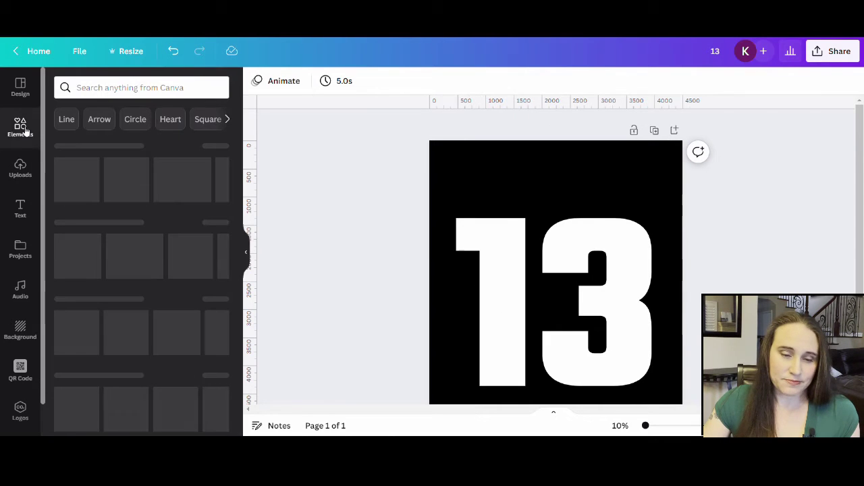
pyautogui.click(162, 88)
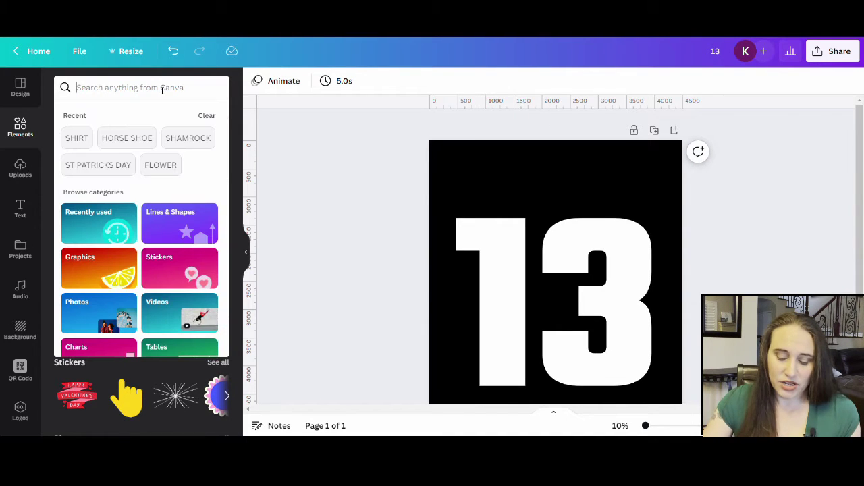
pyautogui.write('baseball')
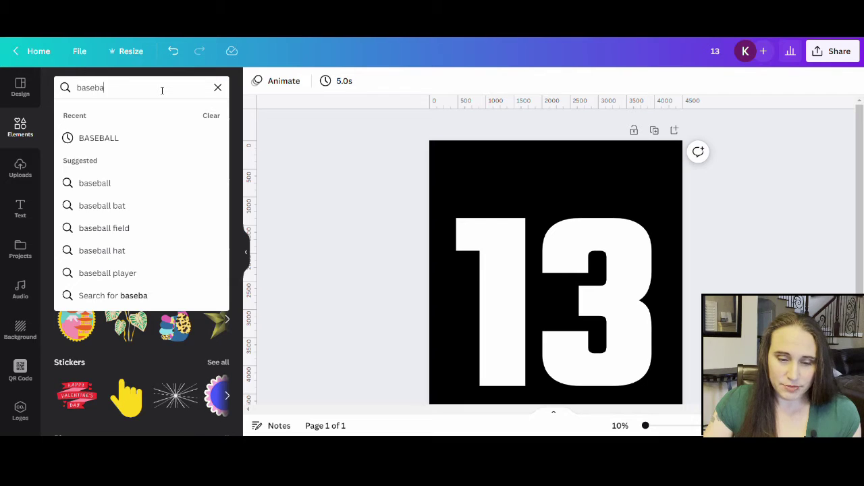
pyautogui.press('Return')
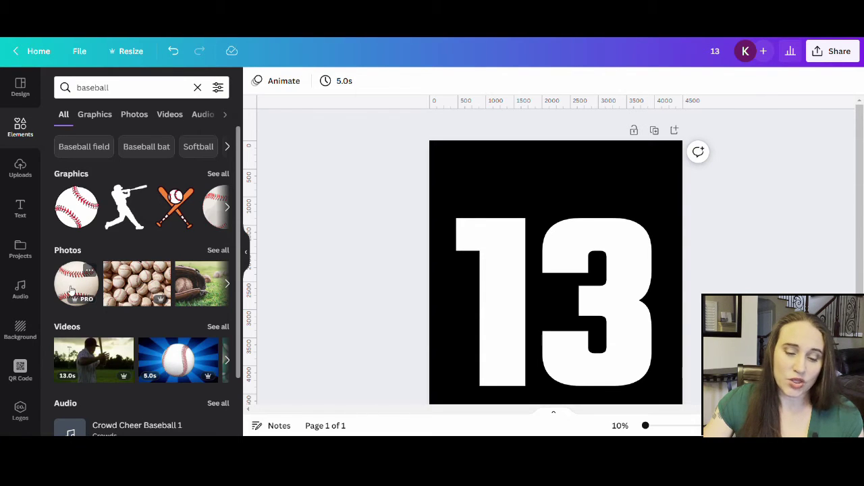
pyautogui.click(218, 249)
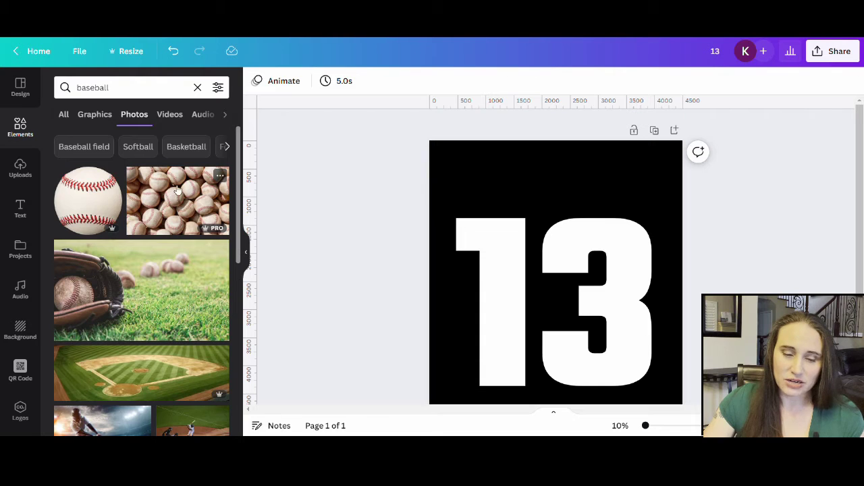
# Step: Browse the baseball photos and add the single round baseball with two horizontal rows of red stitching to the page
pyautogui.scroll(-5, 140, 243)
pyautogui.scroll(-5, 138, 247)
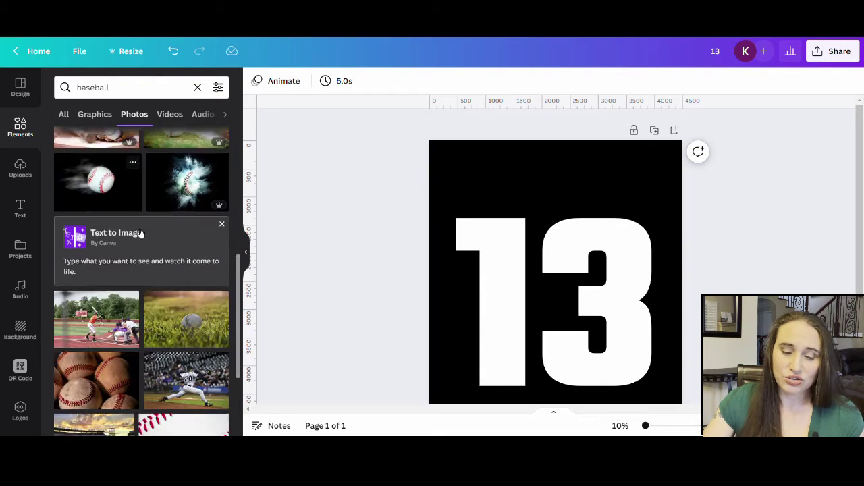
pyautogui.scroll(-3, 135, 270)
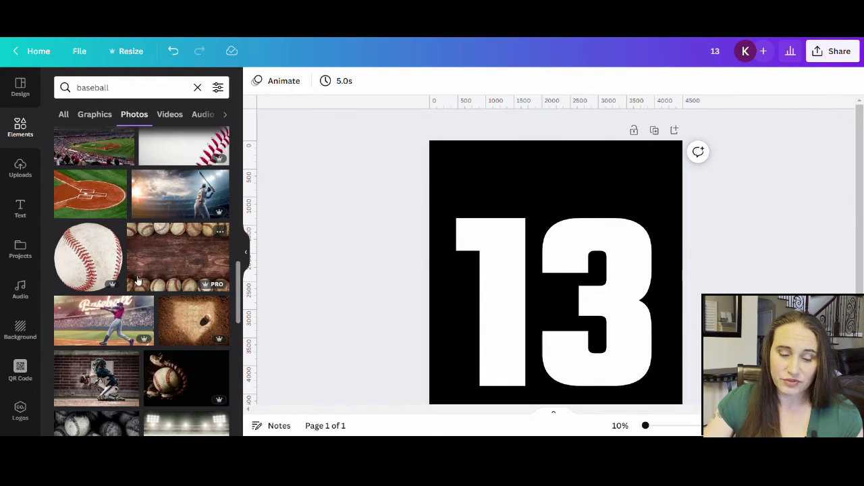
pyautogui.scroll(-8, 155, 295)
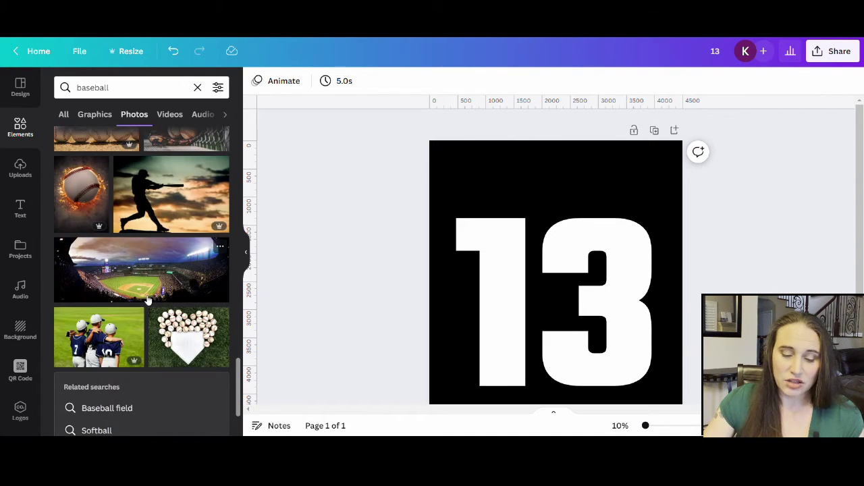
pyautogui.scroll(15, 150, 271)
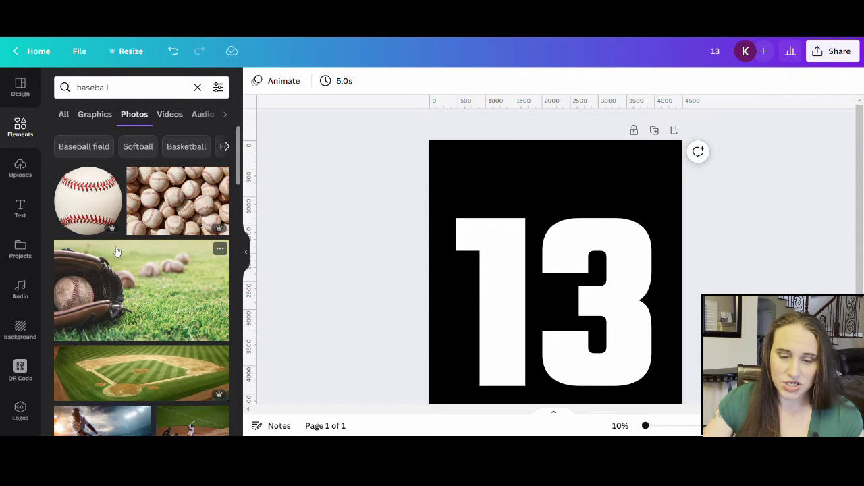
pyautogui.click(87, 201)
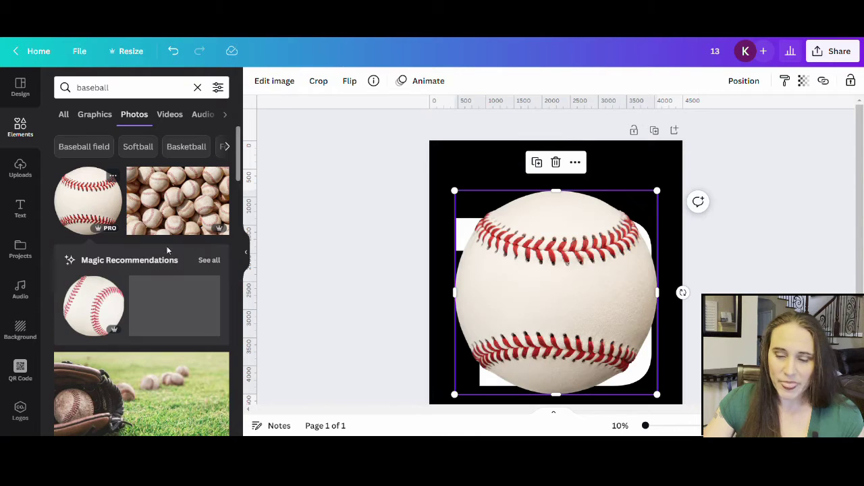
pyautogui.click(249, 263)
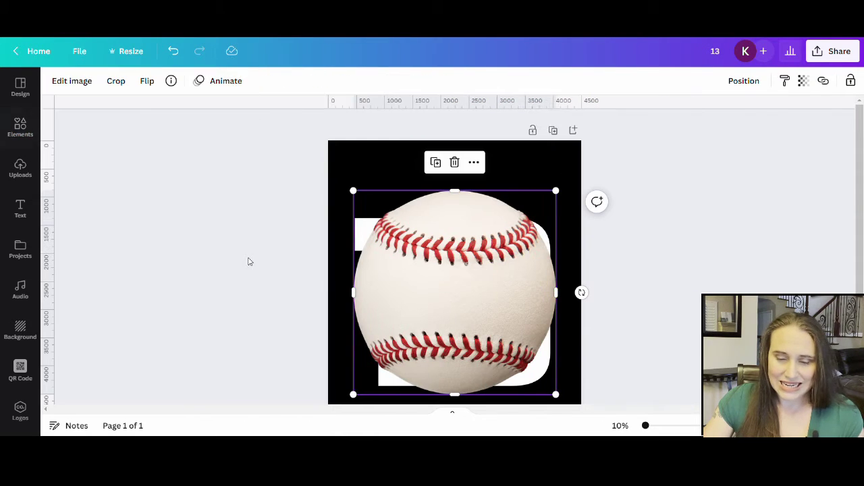
# Step: Enlarge the baseball photo to slightly more than the page width and center it over the "13"
pyautogui.scroll(-2, 505, 275)
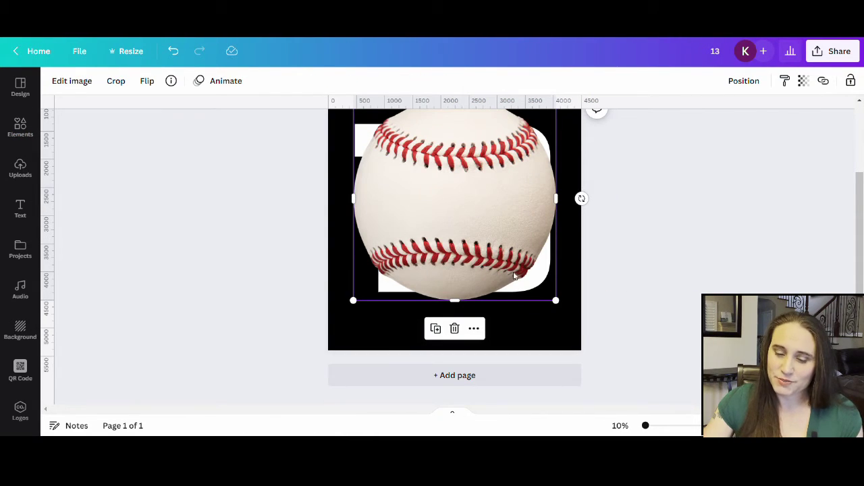
pyautogui.moveTo(558, 302); pyautogui.dragTo(614, 368)
pyautogui.moveTo(543, 288); pyautogui.dragTo(515, 264)
pyautogui.scroll(2, 515, 264)
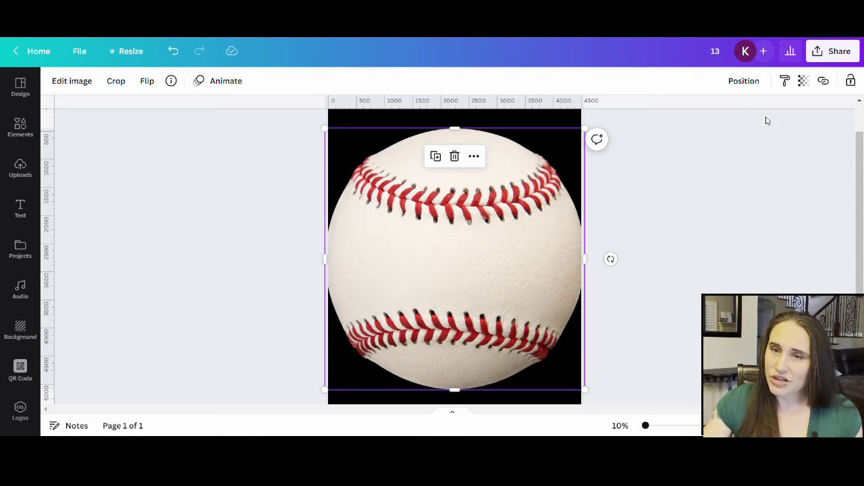
# Step: Set the baseball's transparency to 75 and rotate it to about 69° so the stitching runs across both digits
pyautogui.click(805, 83)
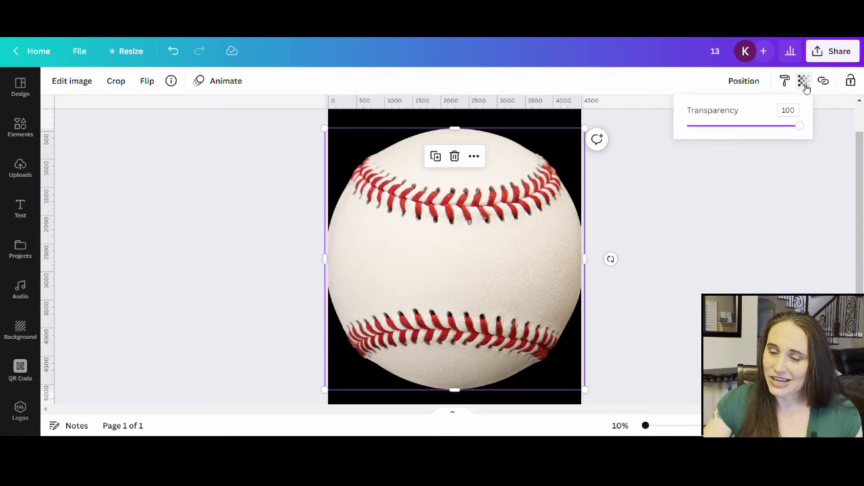
pyautogui.moveTo(801, 128); pyautogui.dragTo(771, 126)
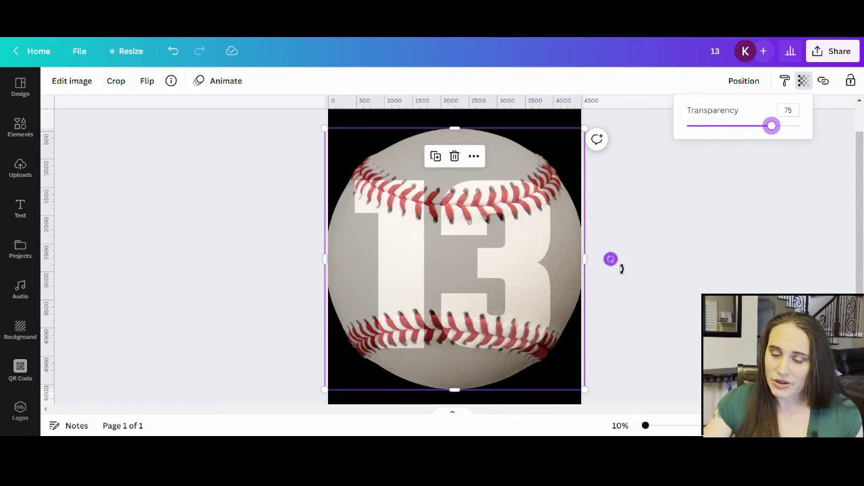
pyautogui.moveTo(621, 268); pyautogui.dragTo(603, 414)
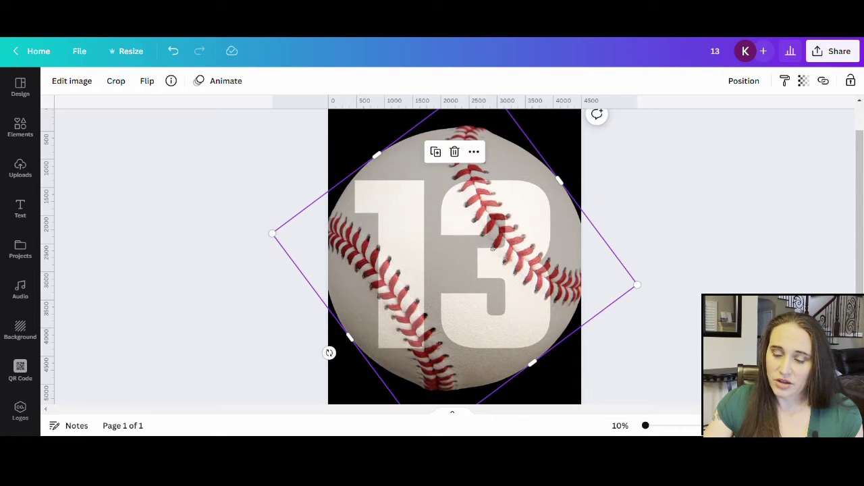
pyautogui.scroll(-3, 658, 226)
pyautogui.scroll(3, 671, 222)
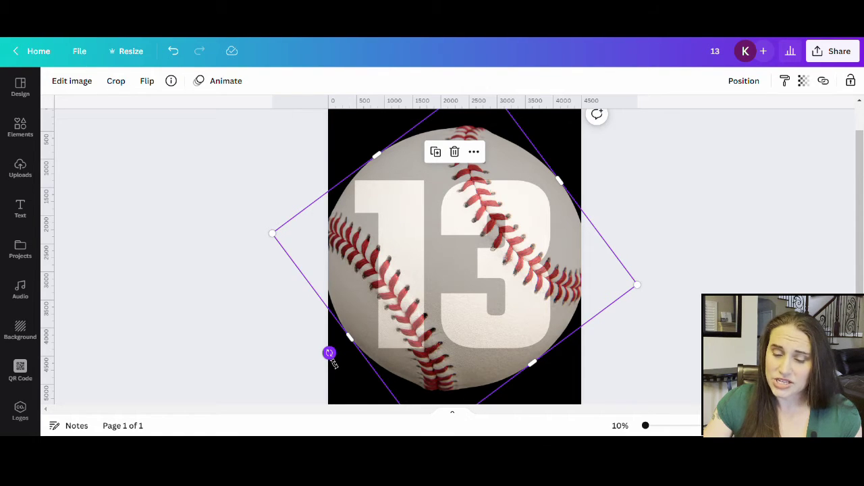
pyautogui.moveTo(329, 353); pyautogui.dragTo(322, 323)
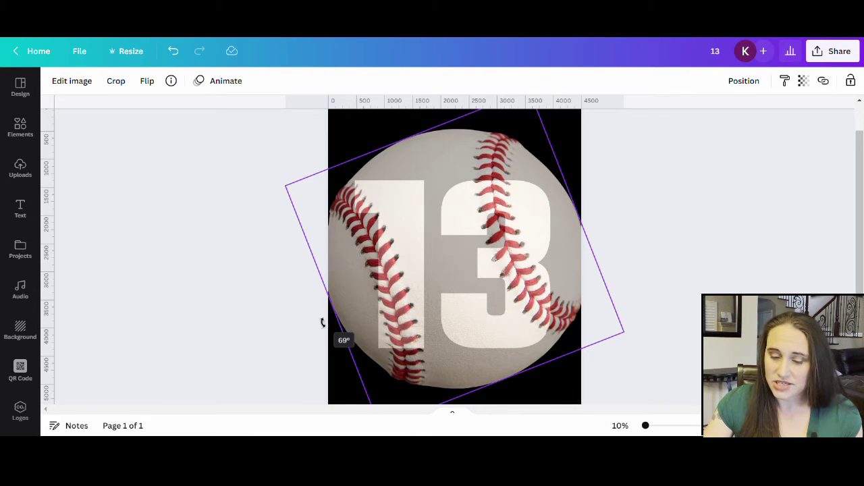
pyautogui.moveTo(322, 323); pyautogui.dragTo(370, 236)
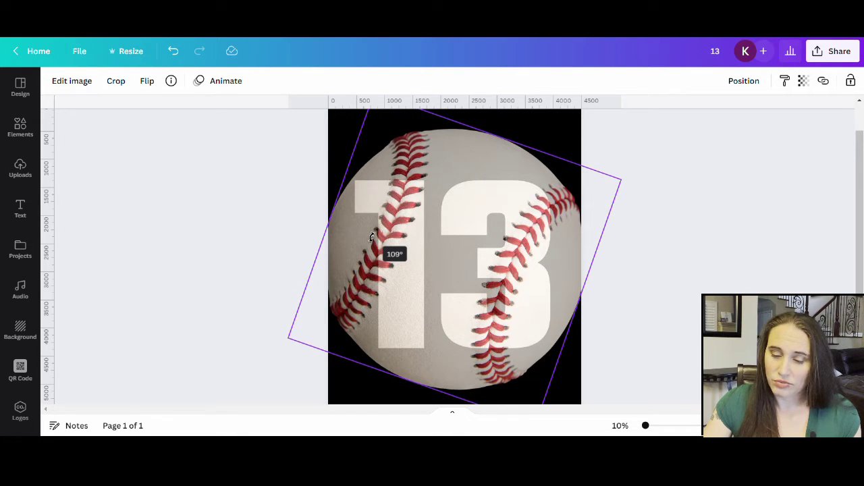
pyautogui.moveTo(370, 236); pyautogui.dragTo(348, 236)
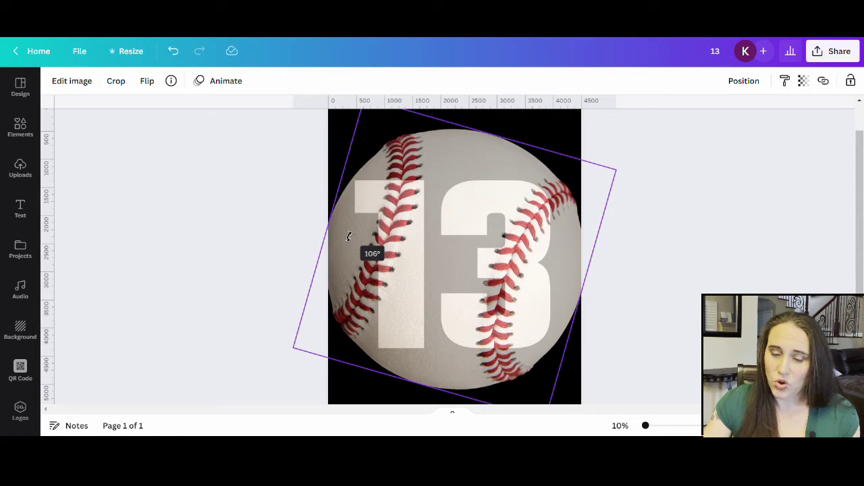
pyautogui.moveTo(348, 236); pyautogui.dragTo(366, 298)
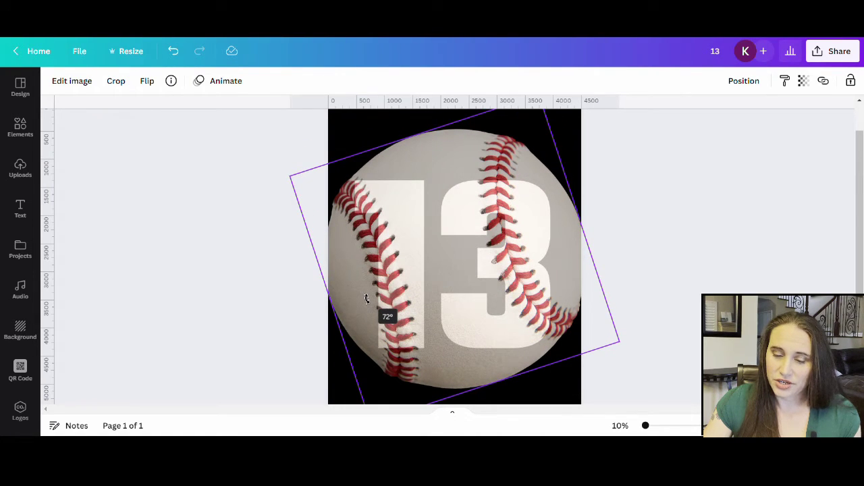
pyautogui.moveTo(366, 299); pyautogui.dragTo(381, 300)
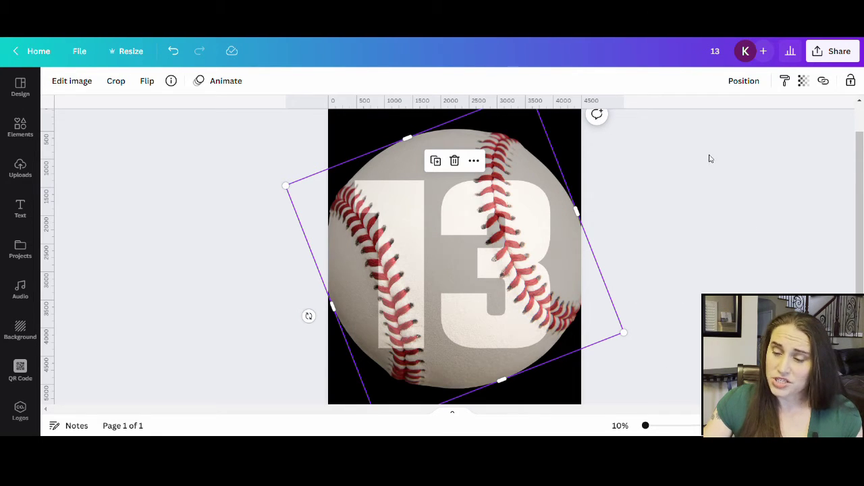
# Step: Set the baseball's transparency back to 100 and deselect the photo
pyautogui.click(807, 84)
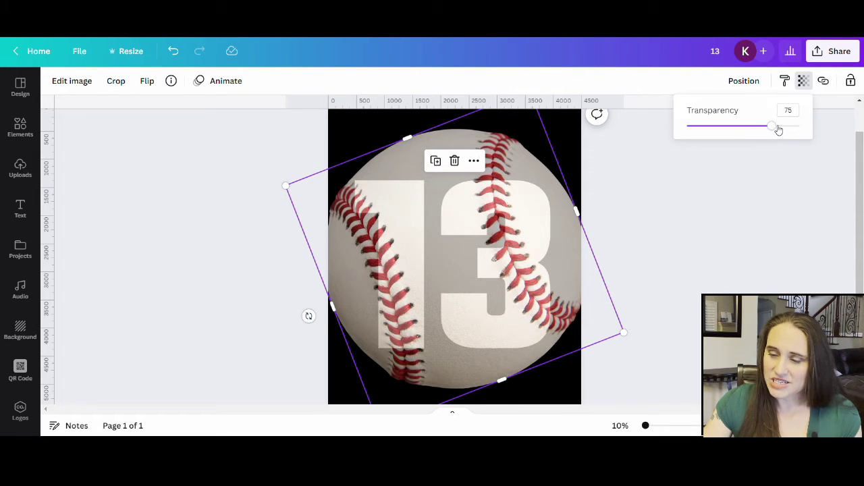
pyautogui.moveTo(777, 130); pyautogui.dragTo(830, 130)
pyautogui.click(740, 213)
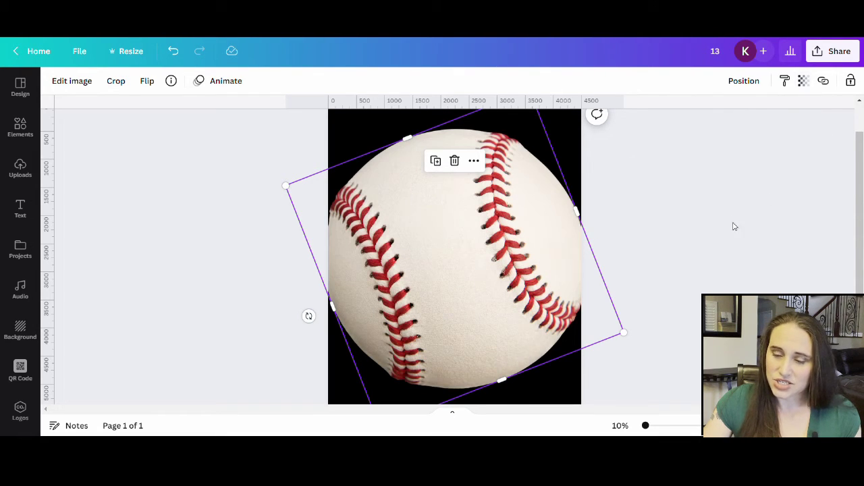
pyautogui.click(715, 256)
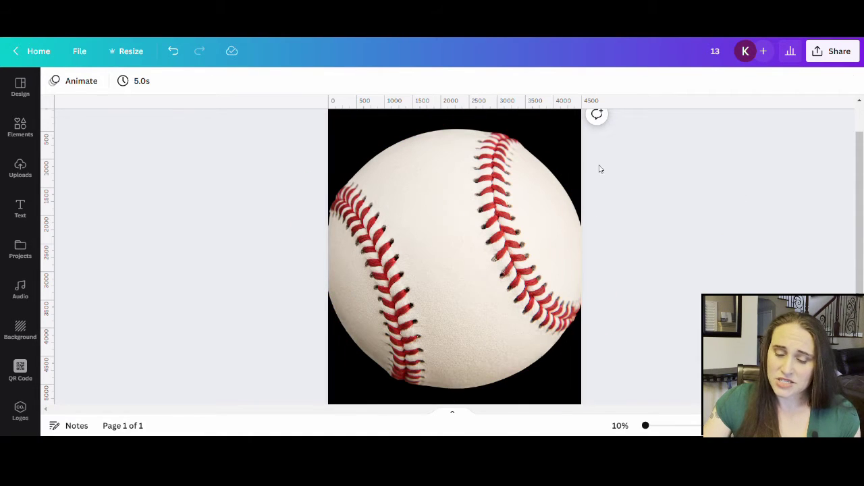
# Step: Rename the design as "baseball mask"
pyautogui.click(725, 55)
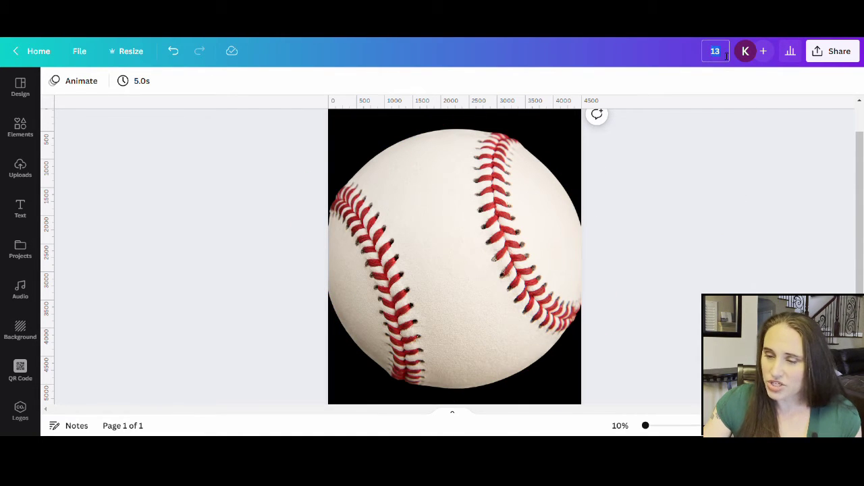
pyautogui.write('baseball')
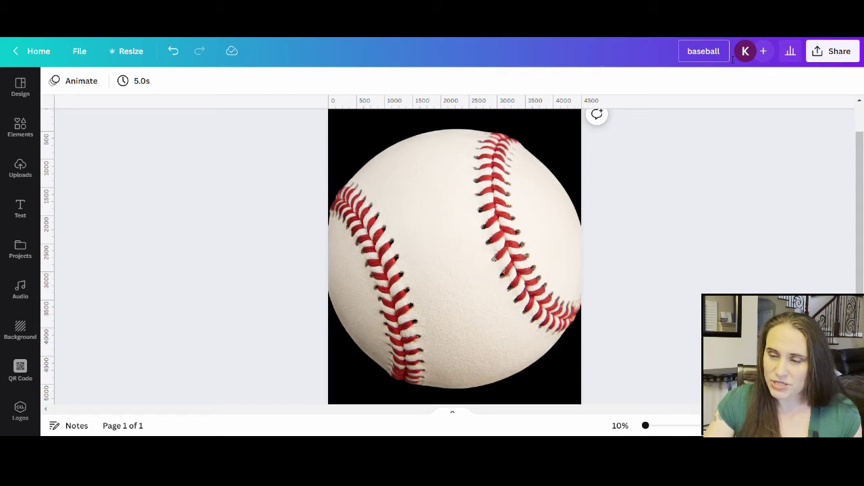
pyautogui.write(' mask')
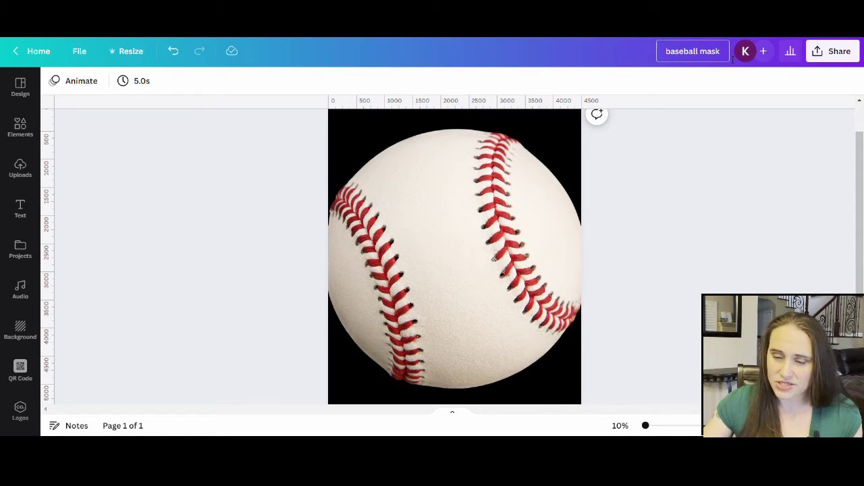
pyautogui.click(745, 160)
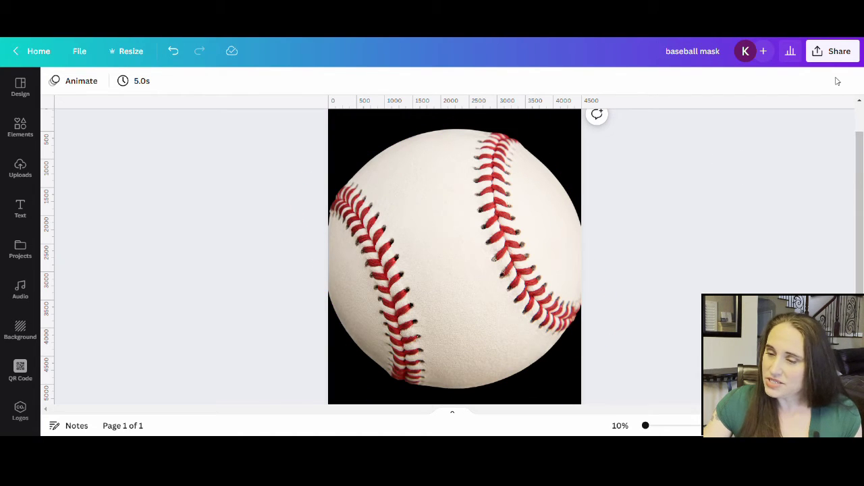
# Step: Download the baseball mask design as a PNG at 4500 × 5400 px and dismiss the sharing panel
pyautogui.click(826, 58)
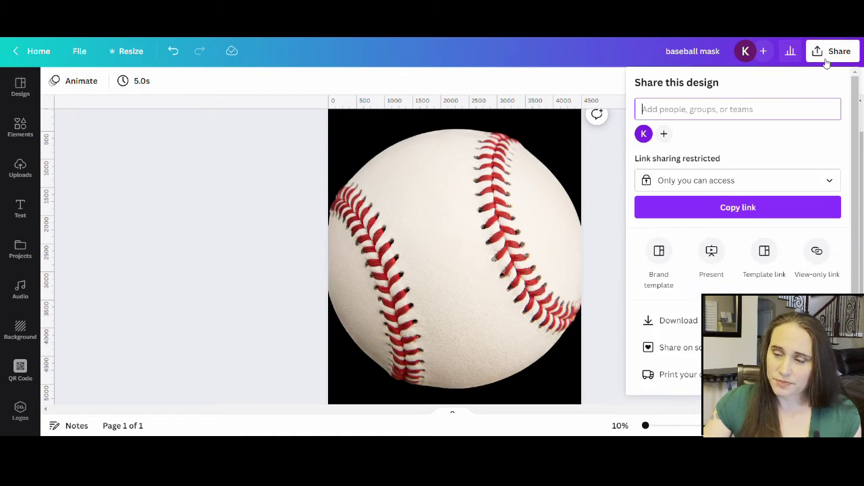
pyautogui.click(677, 323)
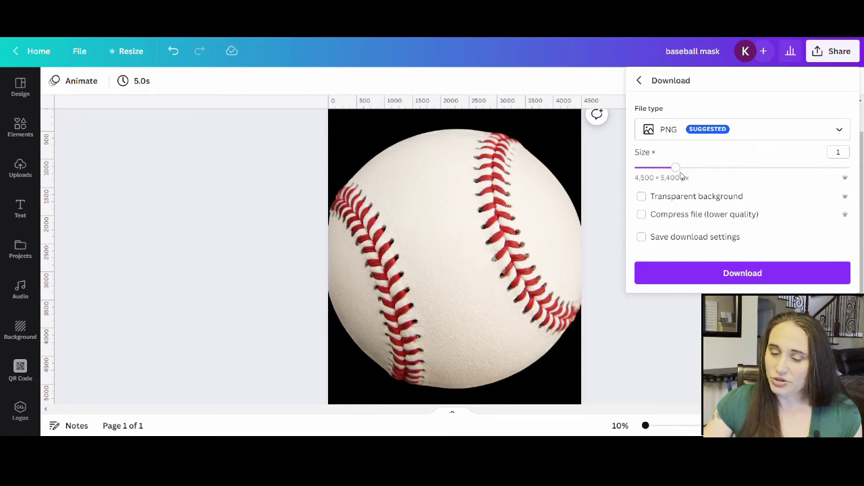
pyautogui.click(743, 273)
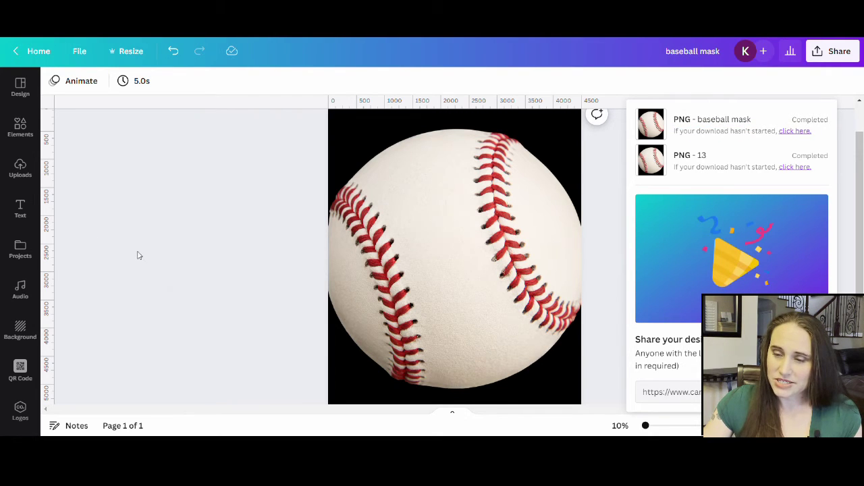
pyautogui.click(225, 303)
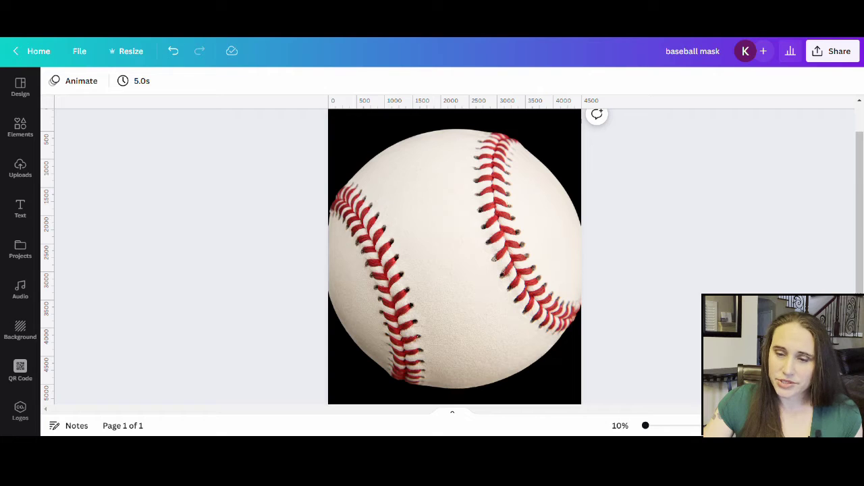
# Step: Switch to Photopea, place the baseball mask image above the white 13 in 13.psd, and clip it to the number
pyautogui.hotkey('ctrl', 'Tab')
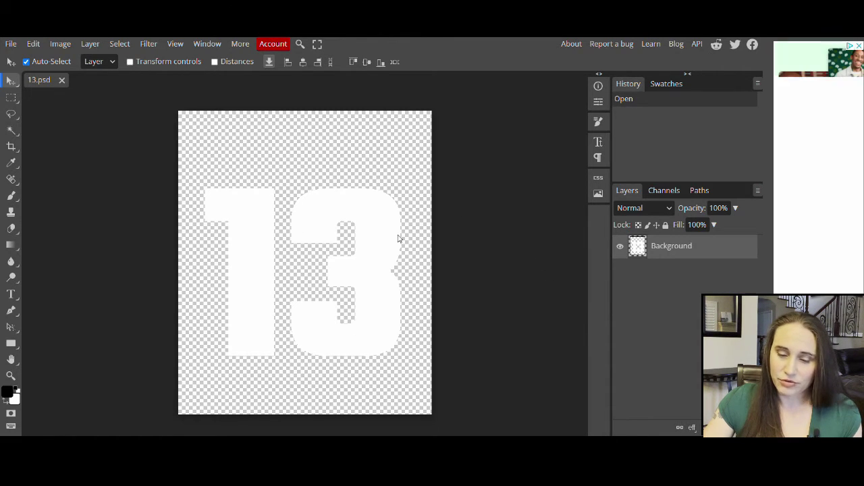
pyautogui.click(11, 45)
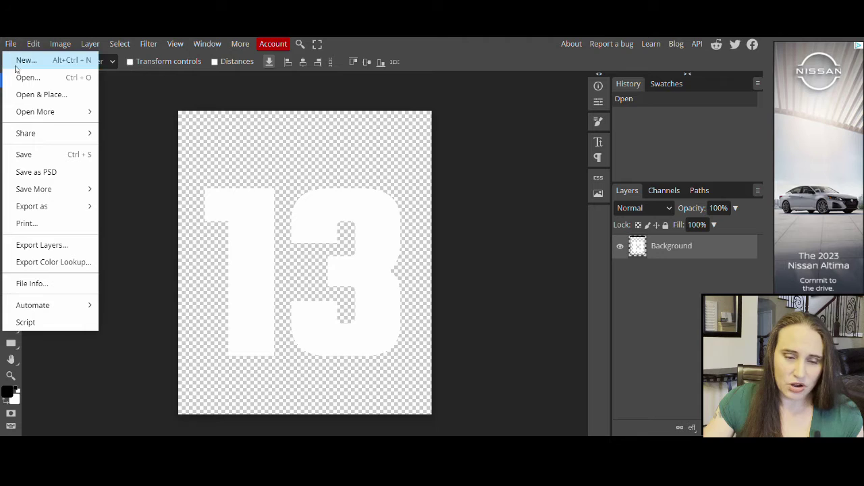
pyautogui.click(22, 100)
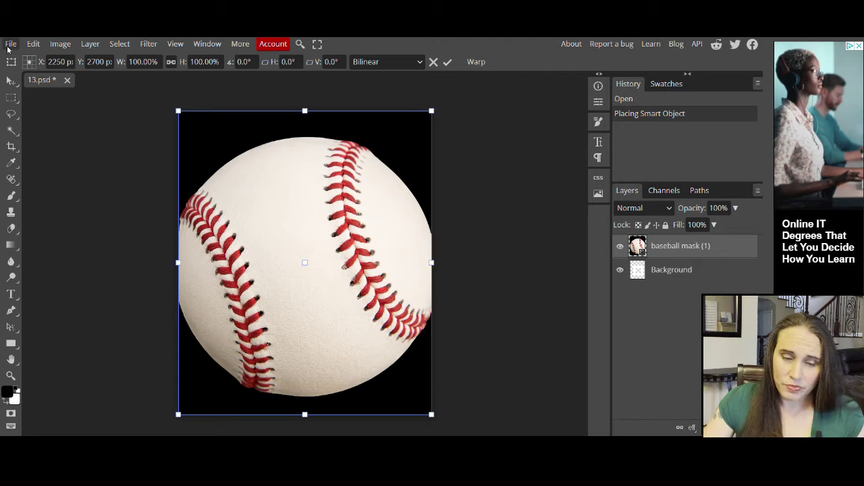
pyautogui.click(91, 45)
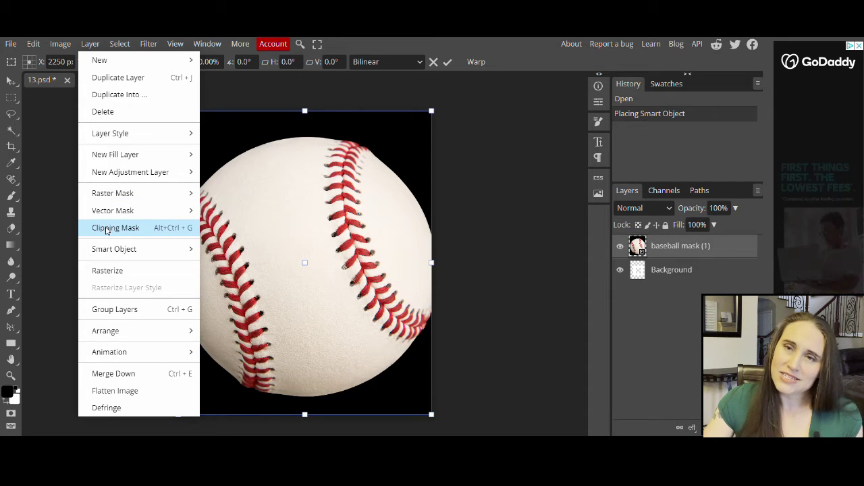
pyautogui.click(114, 227)
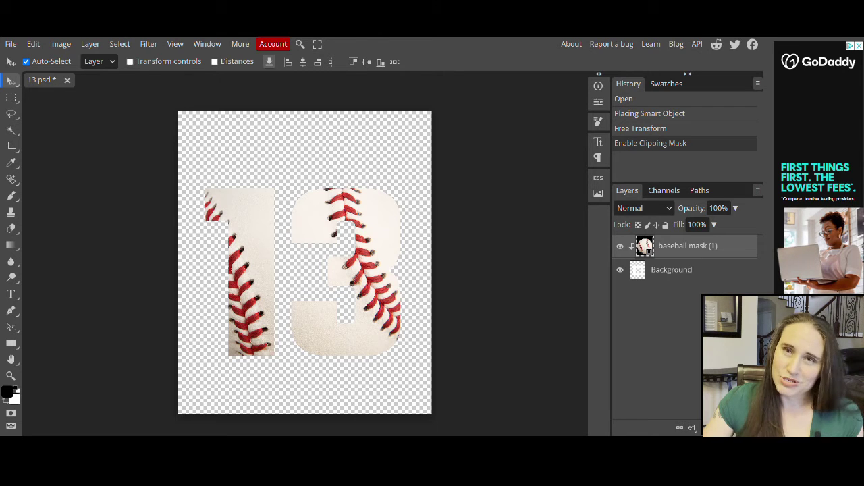
# Step: Export the clipped number as a 4500 × 5400 px PNG named "13 baseball"
pyautogui.click(10, 44)
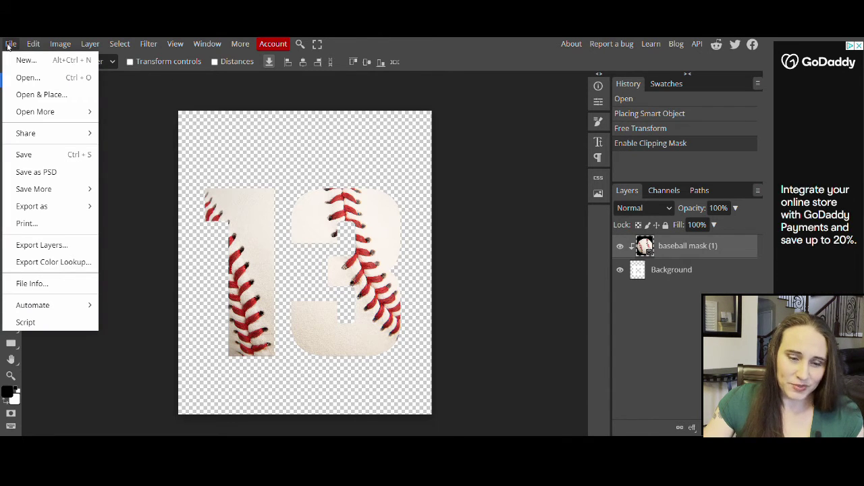
pyautogui.moveTo(30, 208)
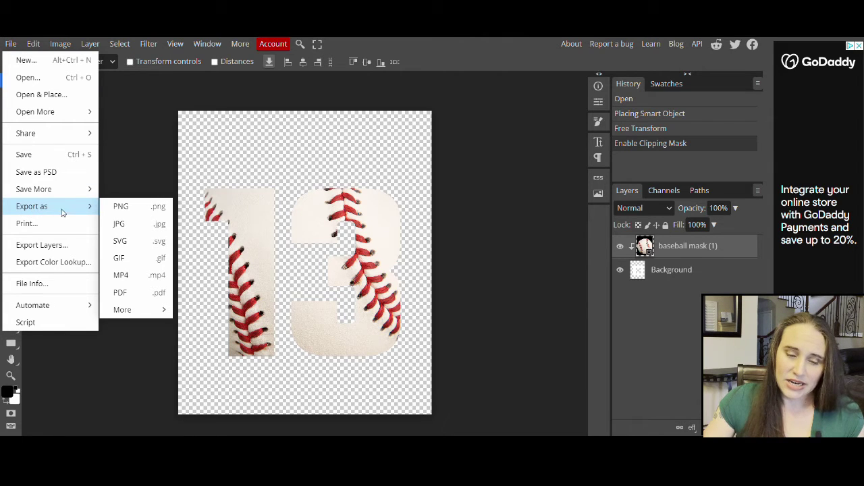
pyautogui.click(120, 206)
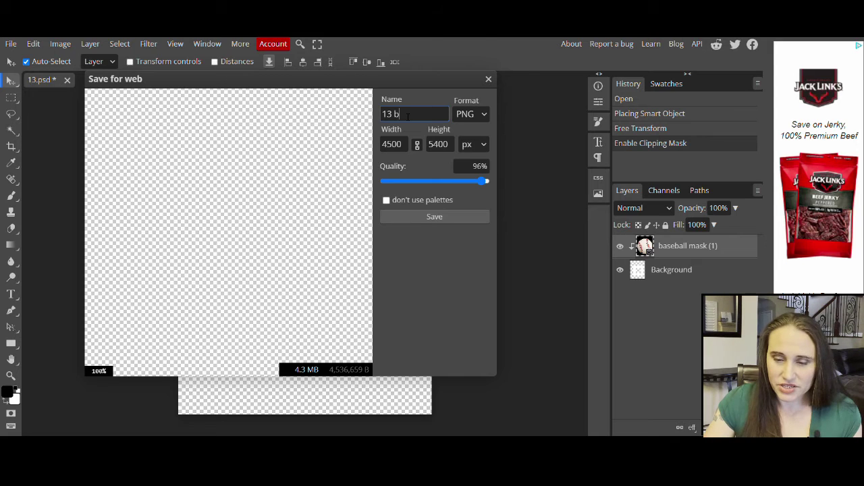
pyautogui.write('aseball')
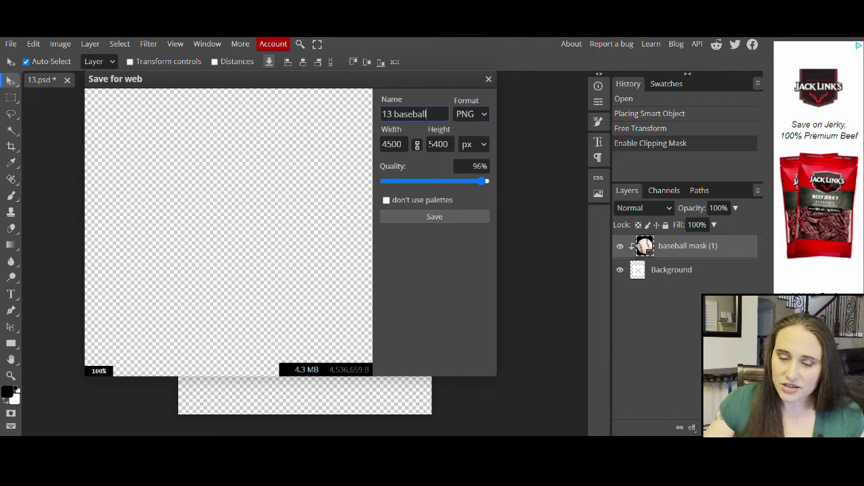
pyautogui.click(397, 144)
pyautogui.click(455, 150)
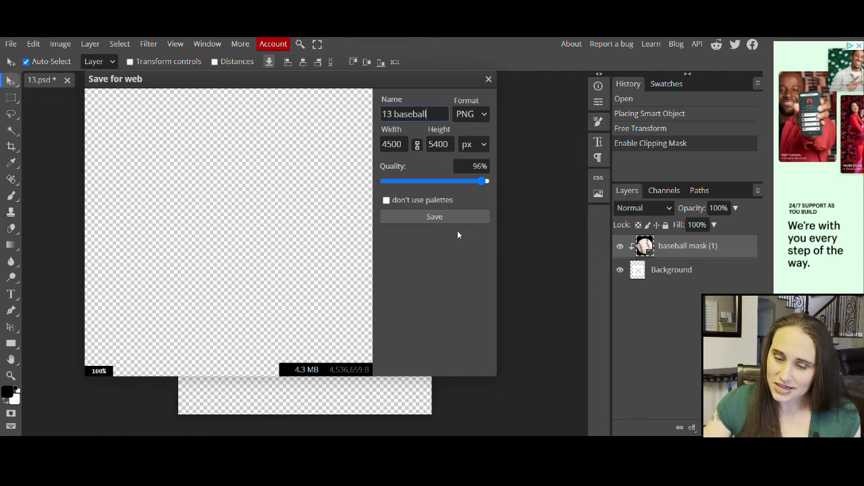
pyautogui.click(435, 217)
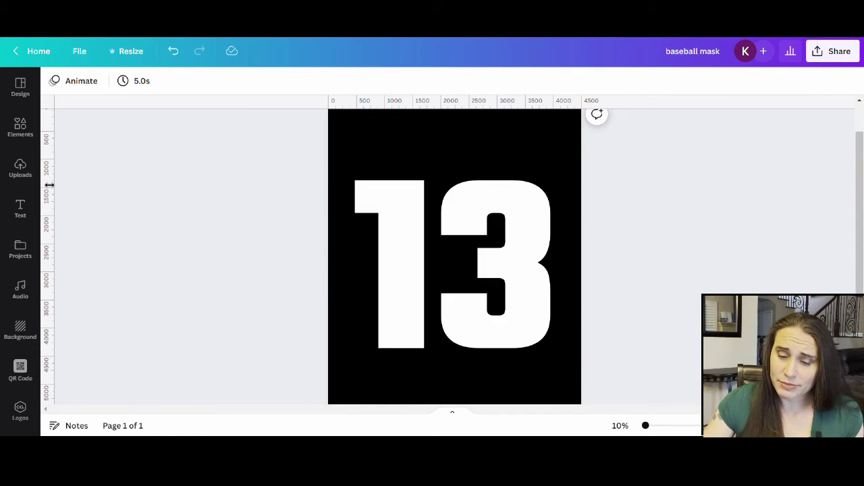
# Step: Back in Canva, replace the white 13 with the uploaded baseball-textured 13 image on the black page
pyautogui.click(518, 247)
pyautogui.press('Delete')
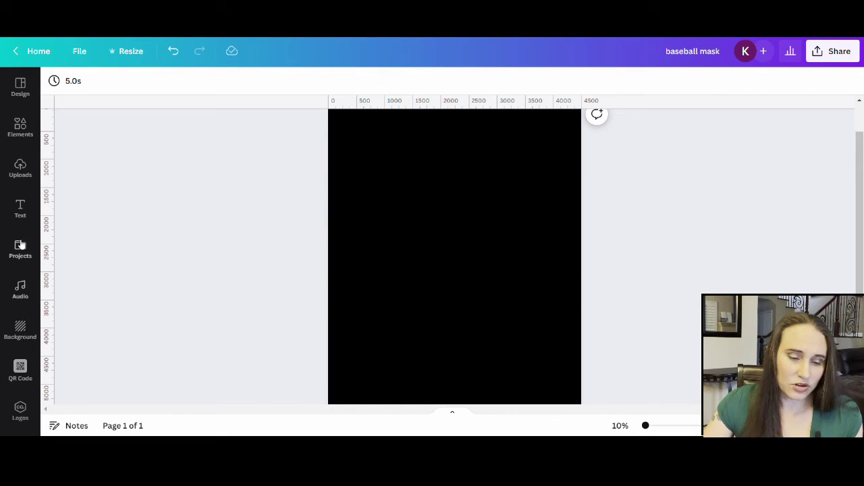
pyautogui.click(20, 168)
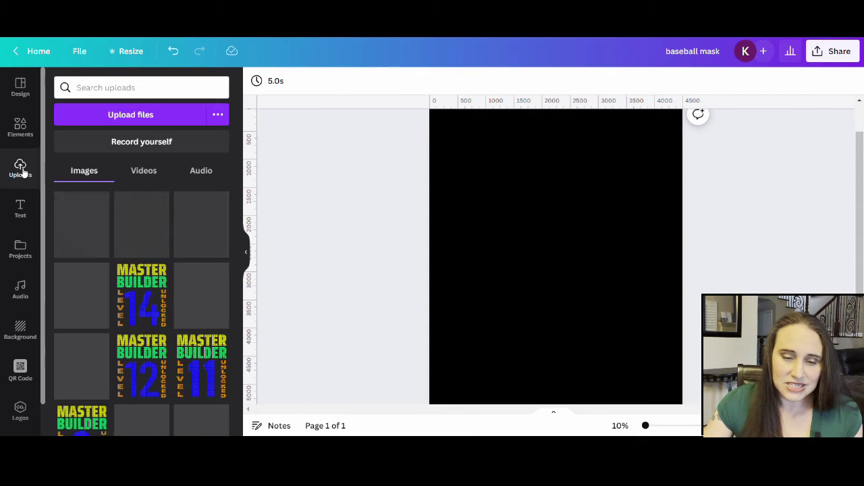
pyautogui.click(125, 118)
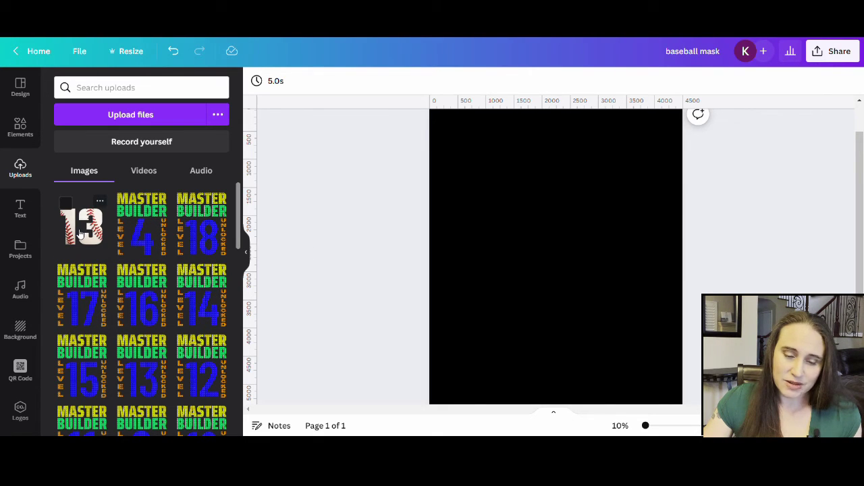
pyautogui.moveTo(80, 233); pyautogui.dragTo(516, 200)
pyautogui.click(247, 254)
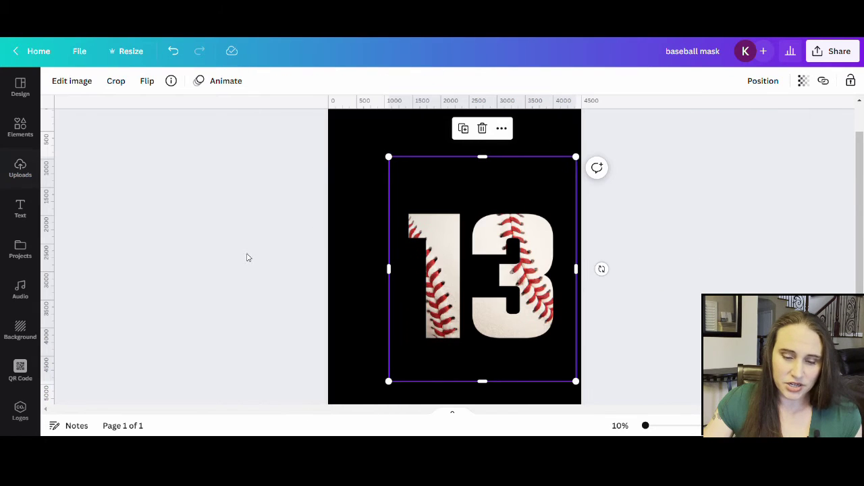
# Step: Move the baseball 13 image toward the page's upper middle and crop the empty space above and below the digits
pyautogui.click(636, 261)
pyautogui.moveTo(521, 297); pyautogui.dragTo(486, 273)
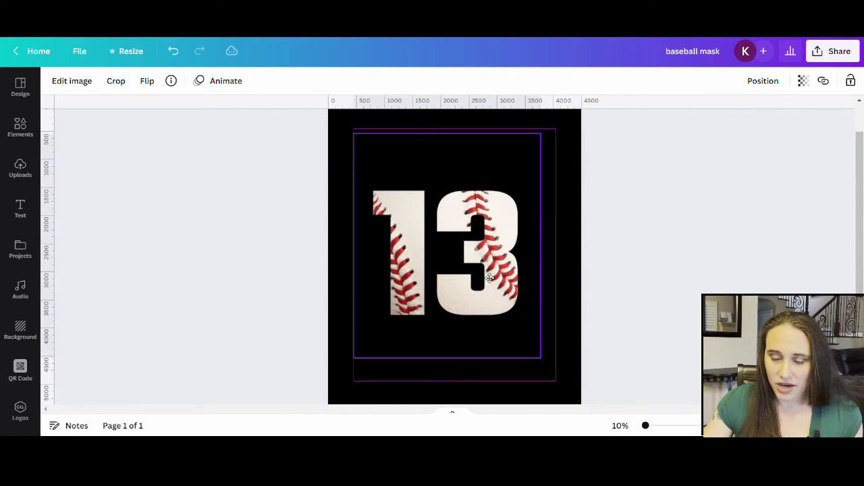
pyautogui.moveTo(458, 363); pyautogui.dragTo(459, 333)
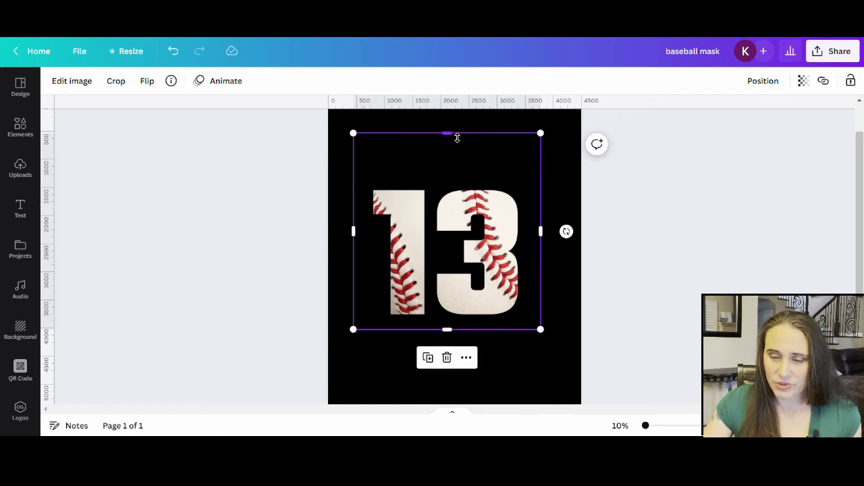
pyautogui.moveTo(453, 134); pyautogui.dragTo(449, 174)
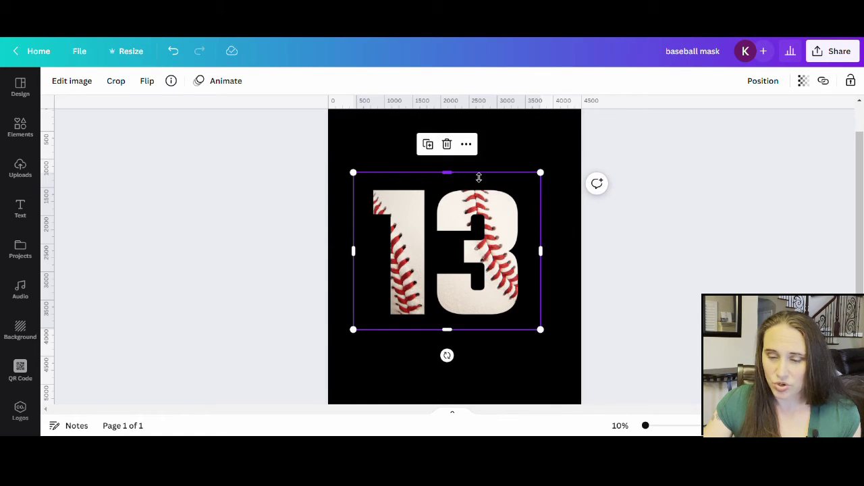
# Step: Enlarge the cropped baseball 13 to slightly more than the page width and center it horizontally
pyautogui.moveTo(552, 178); pyautogui.dragTo(601, 137)
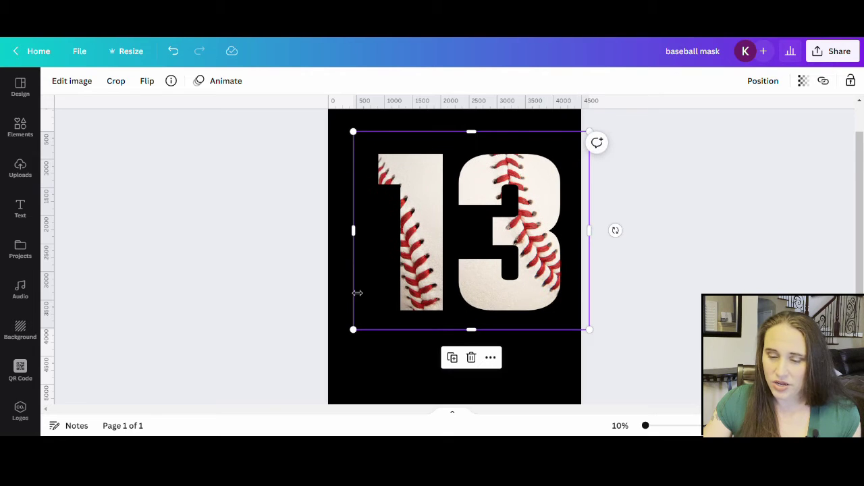
pyautogui.moveTo(353, 330); pyautogui.dragTo(332, 349)
pyautogui.moveTo(482, 295); pyautogui.dragTo(482, 302)
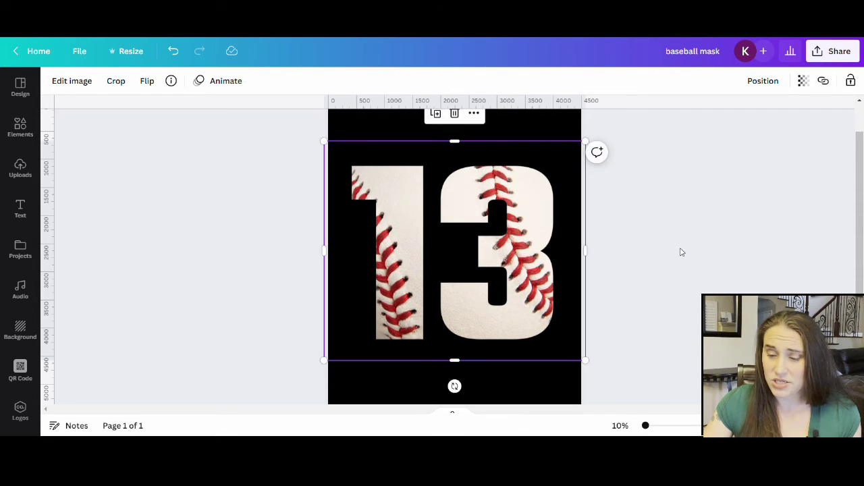
# Step: Shift the baseball 13 down the page to leave room for text above it, and deselect it
pyautogui.click(678, 254)
pyautogui.scroll(1, 676, 258)
pyautogui.scroll(-3, 678, 260)
pyautogui.click(452, 176)
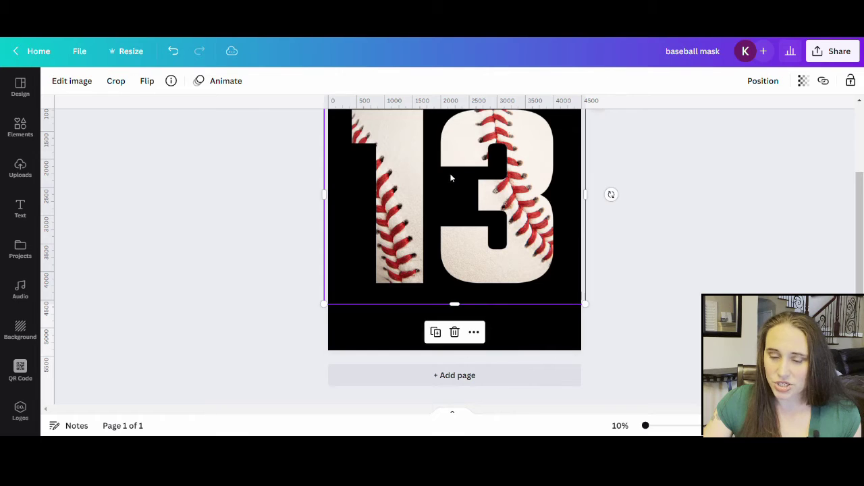
pyautogui.moveTo(452, 176); pyautogui.dragTo(453, 186)
pyautogui.click(707, 237)
pyautogui.scroll(3, 706, 237)
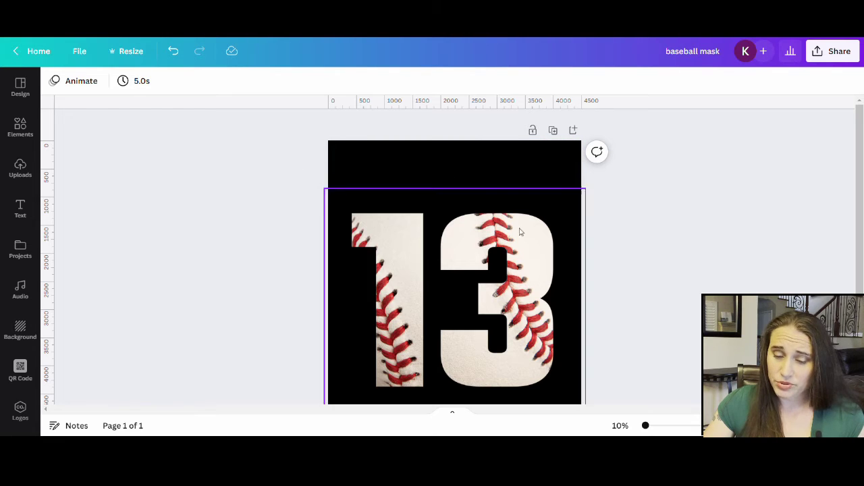
pyautogui.moveTo(518, 267); pyautogui.dragTo(519, 280)
pyautogui.click(668, 286)
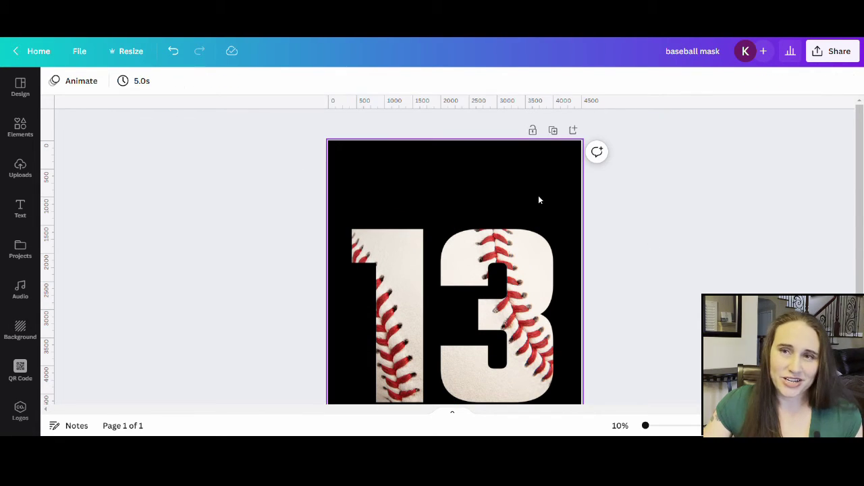
# Step: Add a text box reading "TEEN" and color it white
pyautogui.click(454, 178)
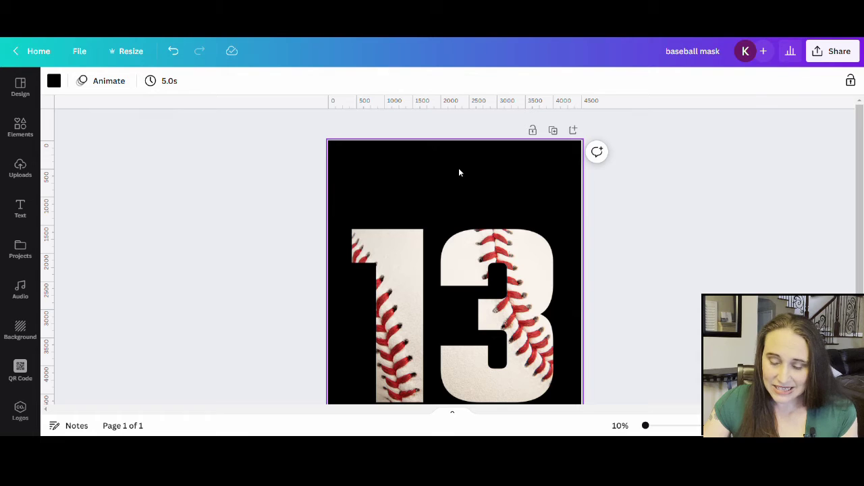
pyautogui.press('t')
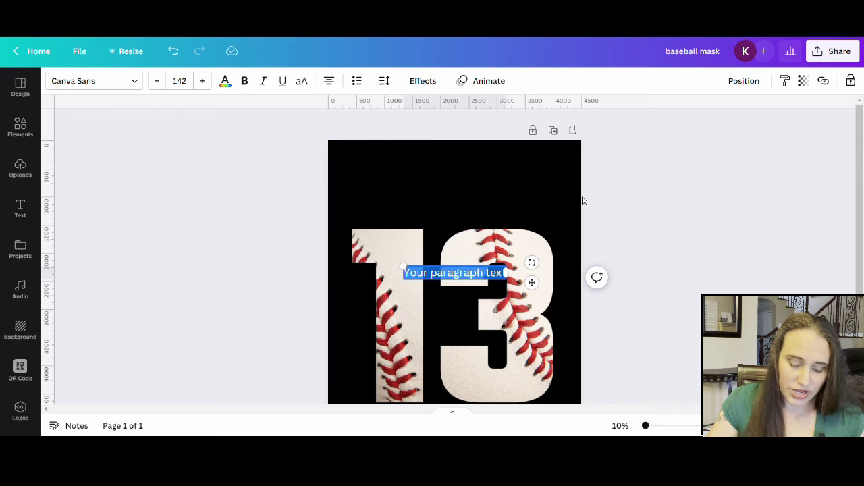
pyautogui.write('TEEN')
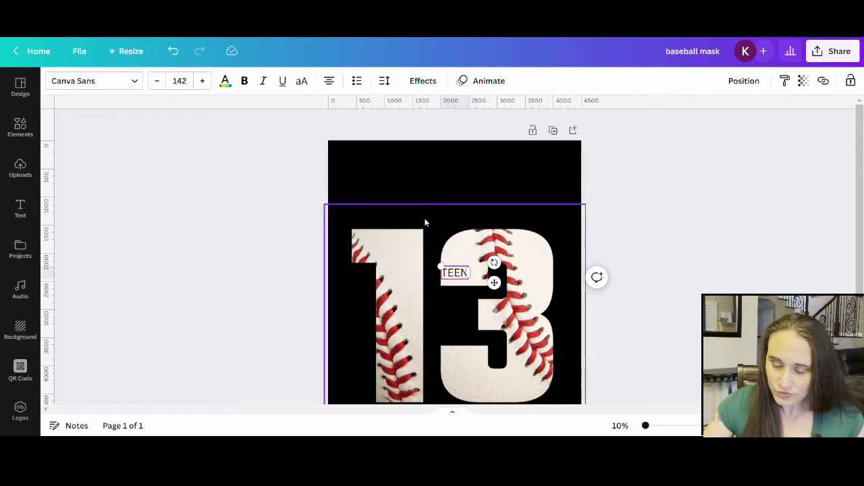
pyautogui.click(228, 84)
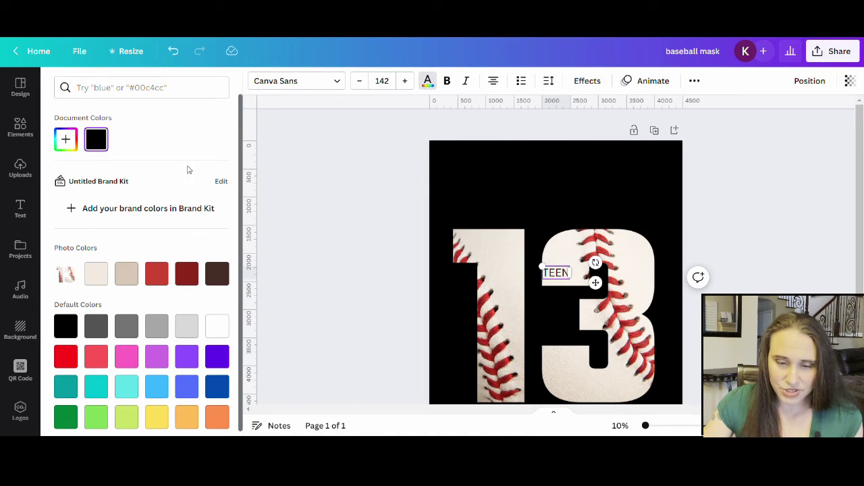
pyautogui.click(217, 326)
pyautogui.press('Escape')
pyautogui.press('Escape')
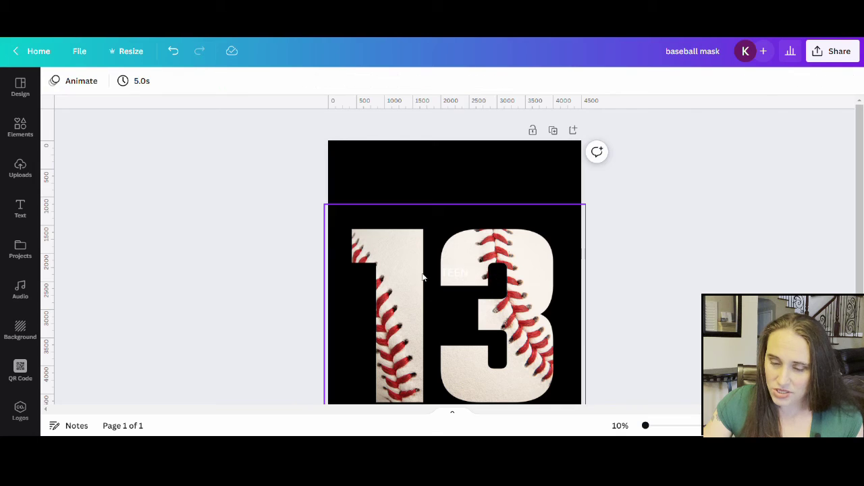
# Step: Enlarge the "TEEN" text to about size 881, center it above the baseball 13, and leave it selected
pyautogui.moveTo(450, 277); pyautogui.dragTo(561, 282)
pyautogui.click(605, 276)
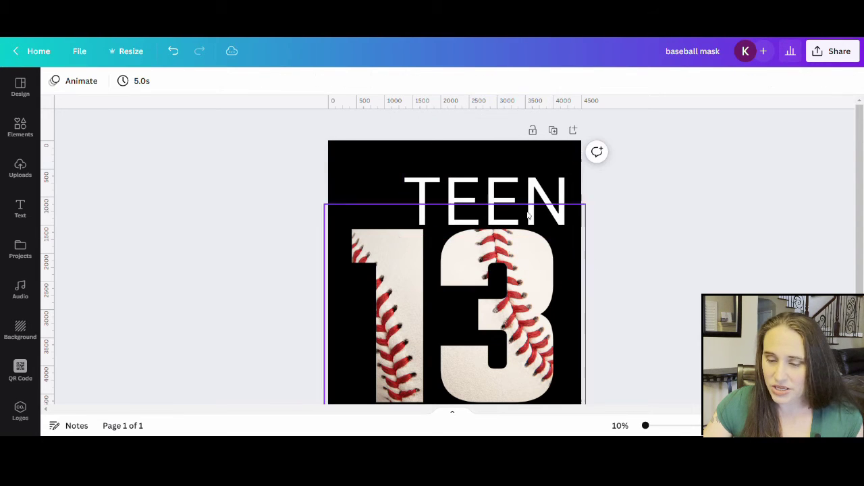
pyautogui.moveTo(486, 193); pyautogui.dragTo(457, 175)
pyautogui.click(627, 295)
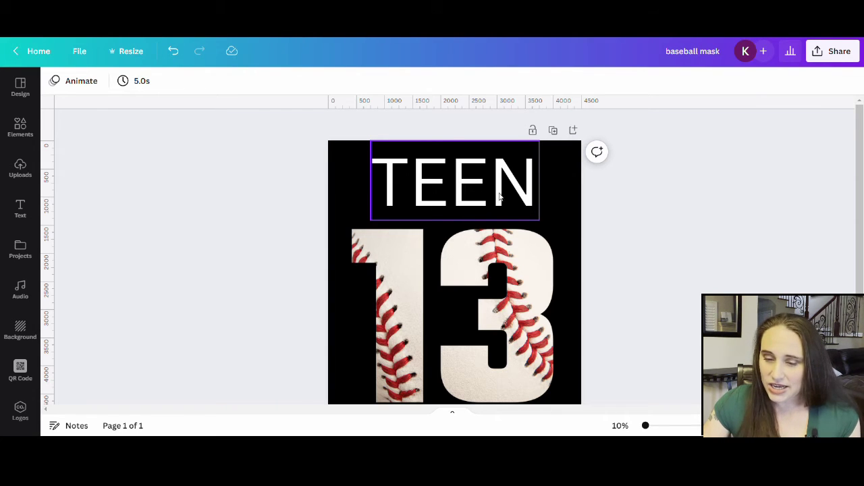
pyautogui.click(486, 195)
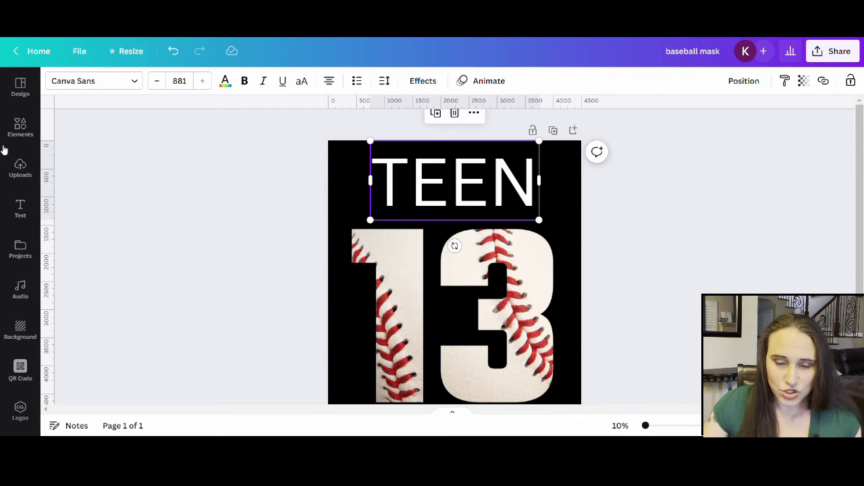
# Step: Search the fonts for "sports" and set the "TEEN" text in Sports World
pyautogui.click(96, 90)
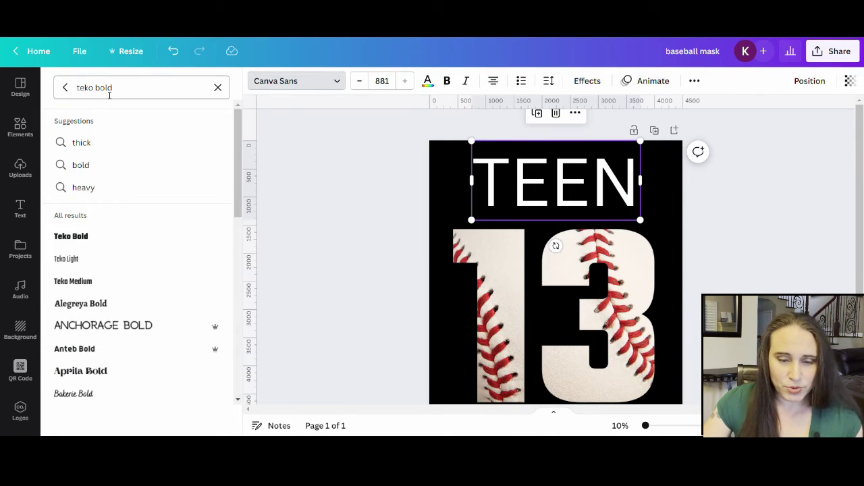
pyautogui.click(122, 90)
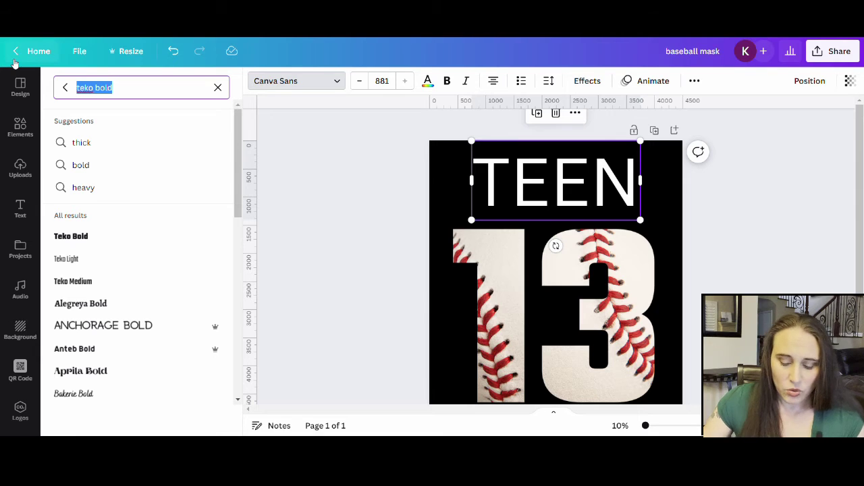
pyautogui.write('s')
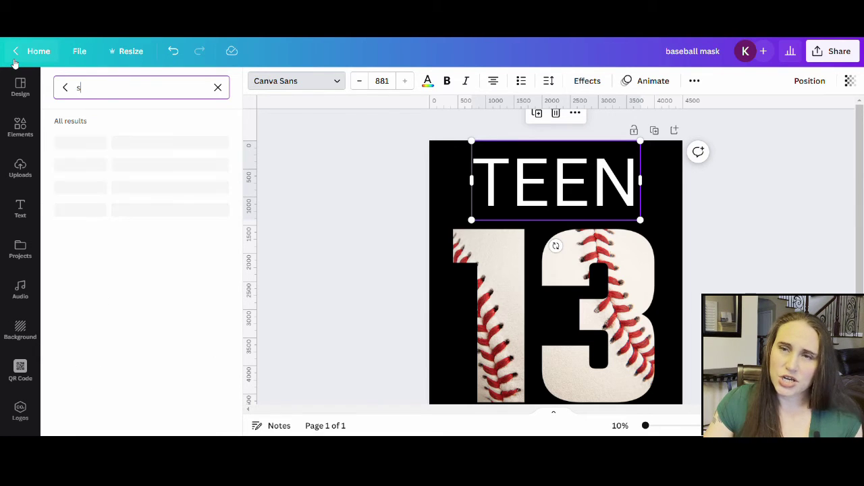
pyautogui.write('ports')
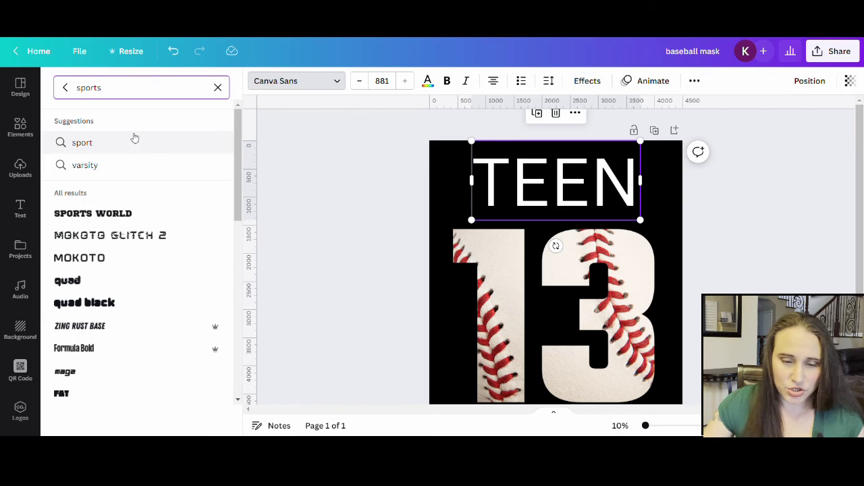
pyautogui.click(107, 215)
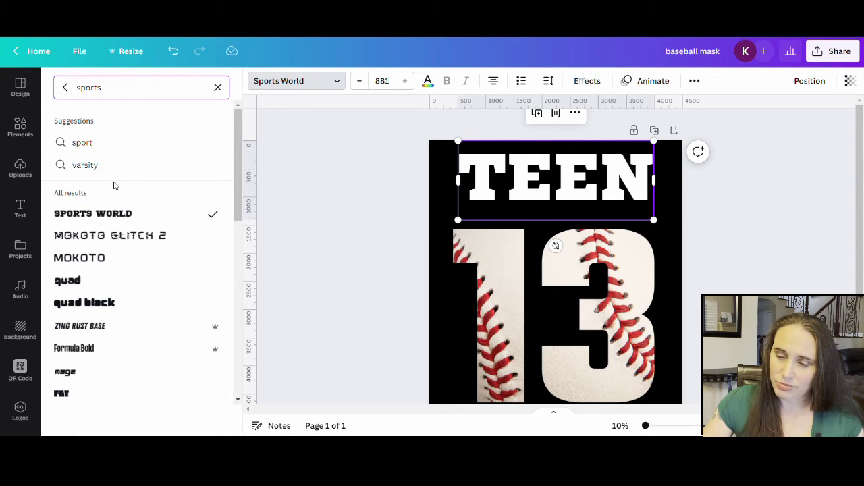
# Step: Look through the sports fonts and try Graduate on the "TEEN" text
pyautogui.scroll(-5, 121, 143)
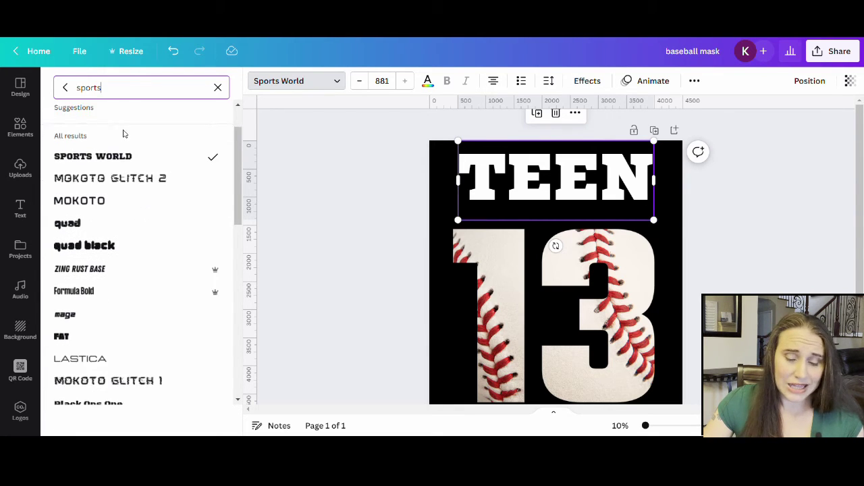
pyautogui.scroll(-5, 127, 134)
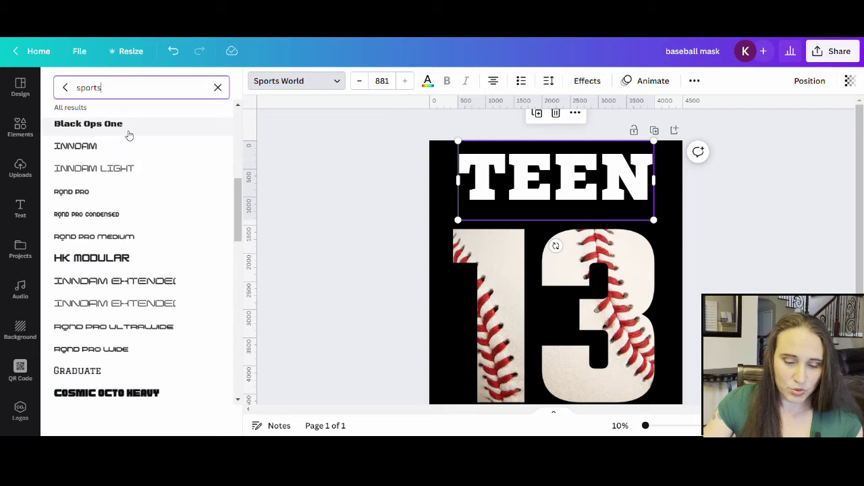
pyautogui.scroll(-6, 128, 148)
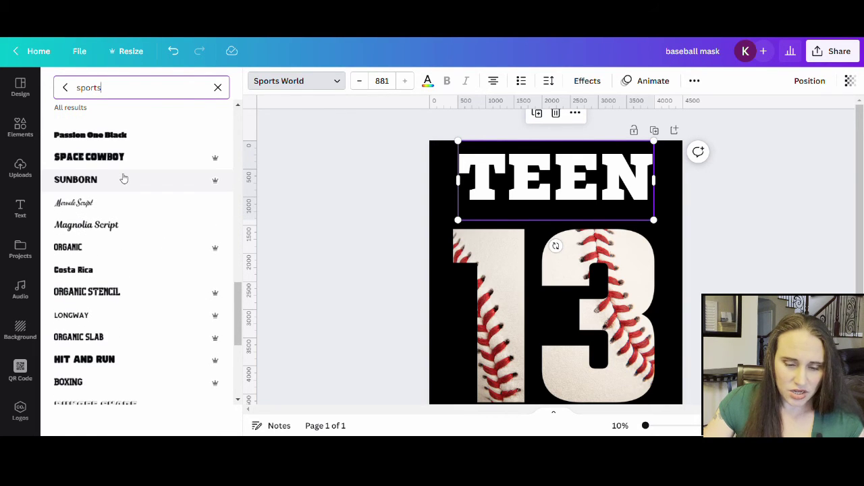
pyautogui.scroll(-3, 123, 178)
pyautogui.scroll(-4, 124, 178)
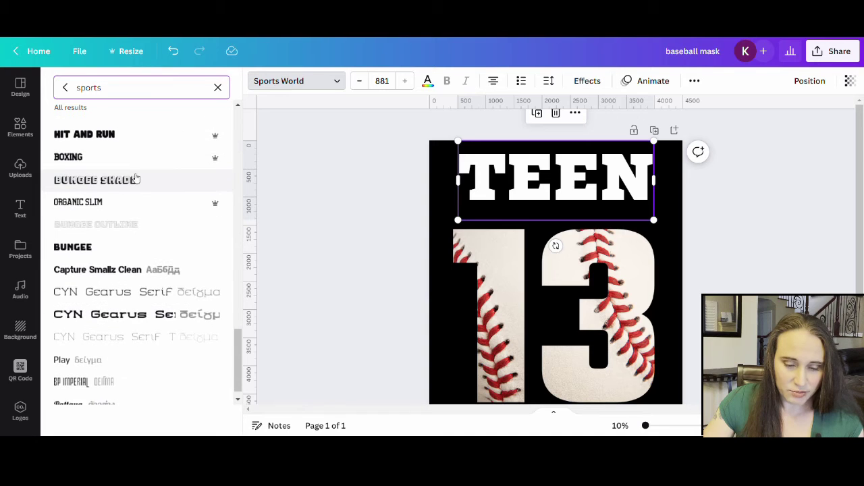
pyautogui.scroll(5, 144, 253)
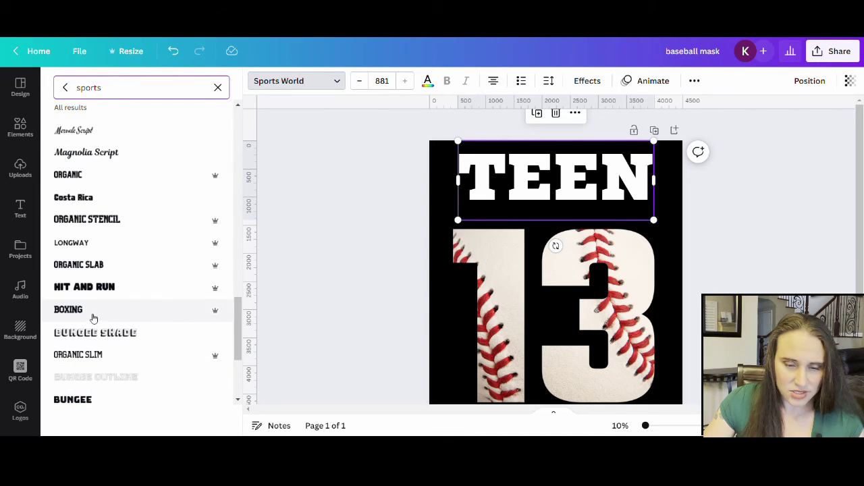
pyautogui.scroll(5, 94, 317)
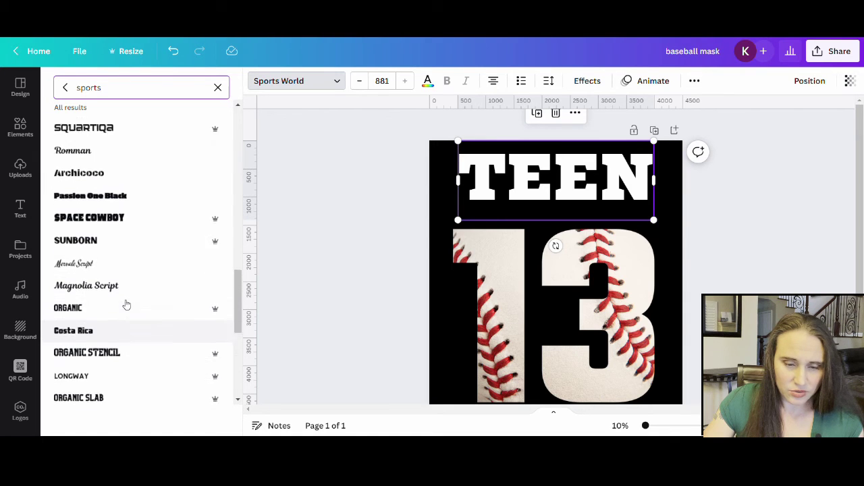
pyautogui.scroll(4, 151, 314)
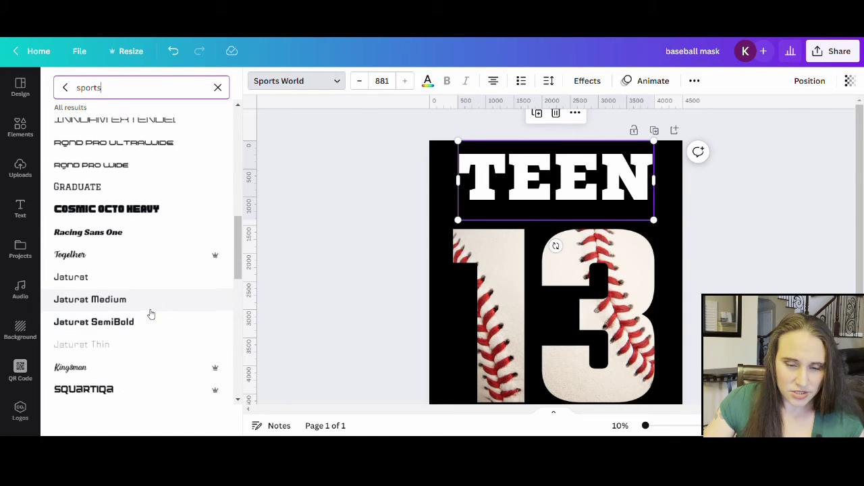
pyautogui.click(61, 302)
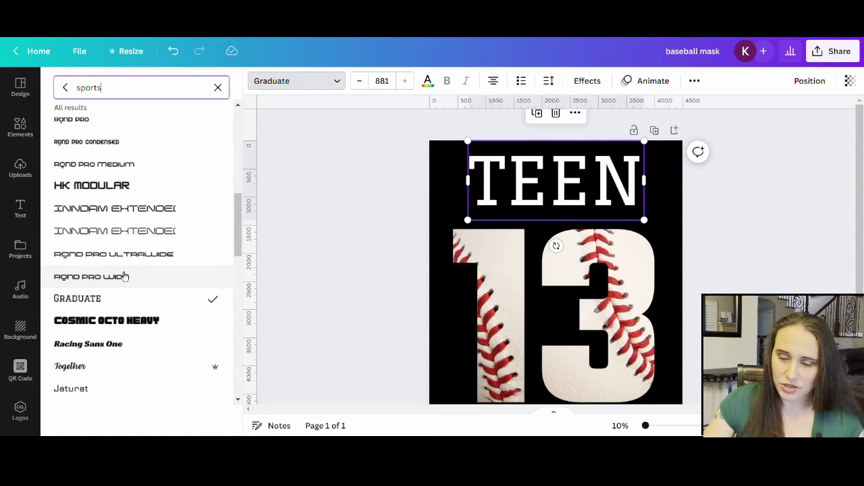
# Step: Try the Boxing font on the "TEEN" text
pyautogui.scroll(-4, 164, 285)
pyautogui.scroll(-4, 164, 286)
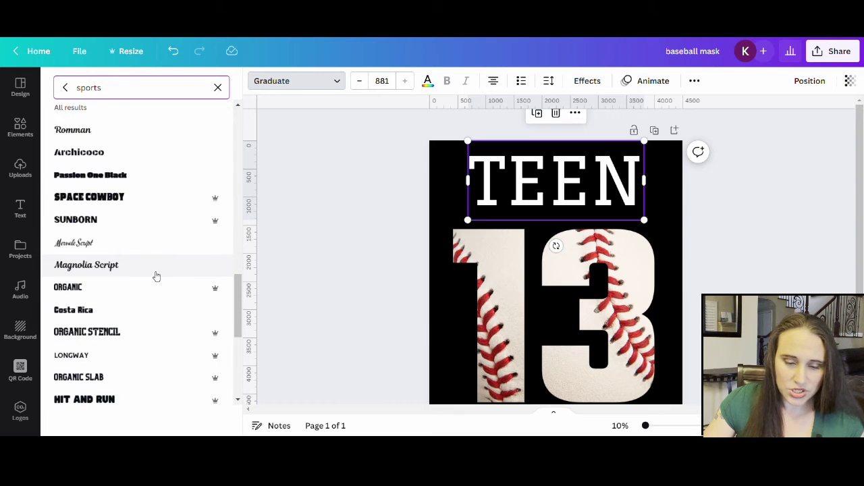
pyautogui.scroll(-2, 124, 235)
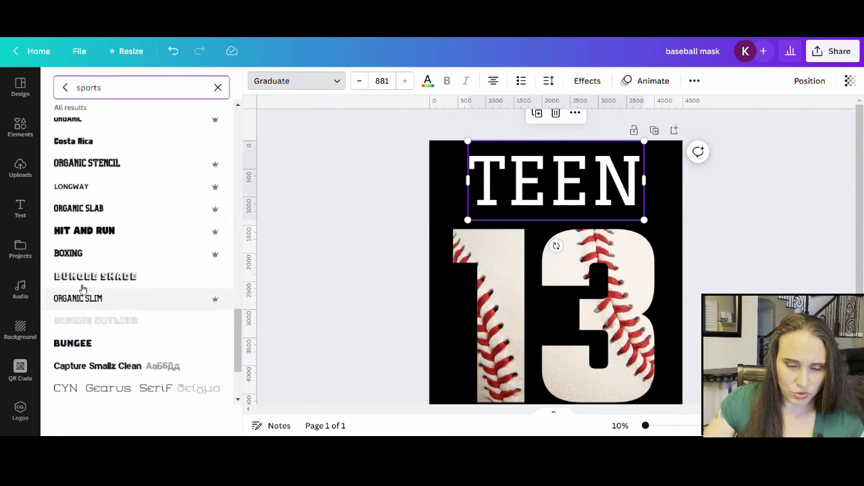
pyautogui.click(76, 256)
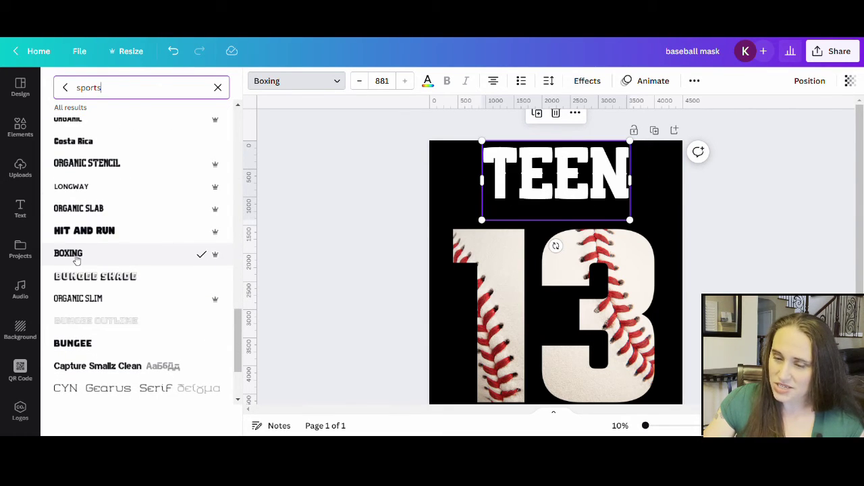
# Step: Return the "TEEN" text to the Sports World font and close the font list
pyautogui.scroll(1, 113, 244)
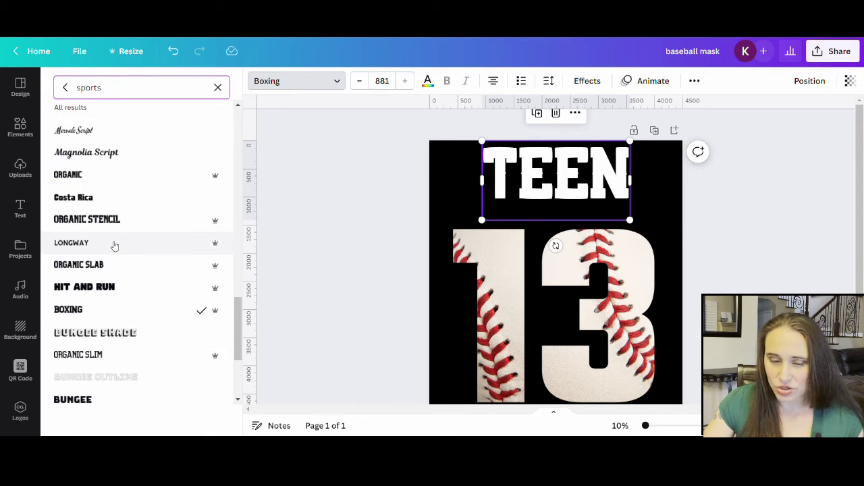
pyautogui.scroll(10, 114, 245)
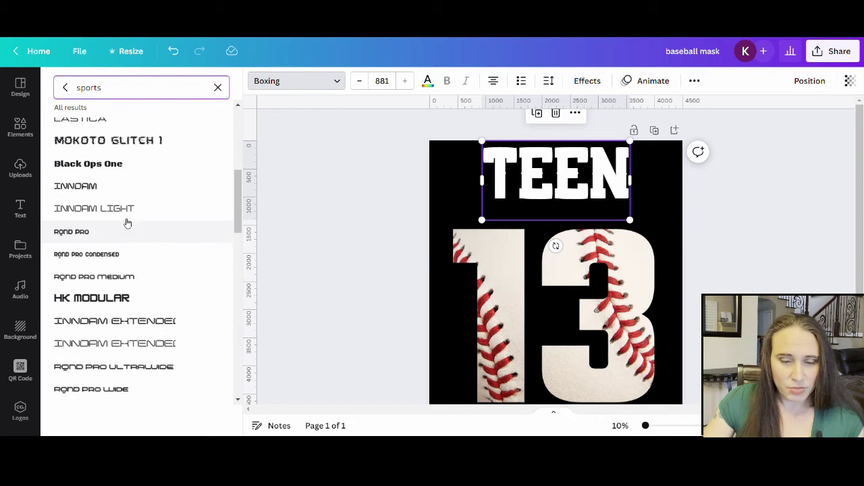
pyautogui.scroll(4, 127, 223)
pyautogui.click(133, 143)
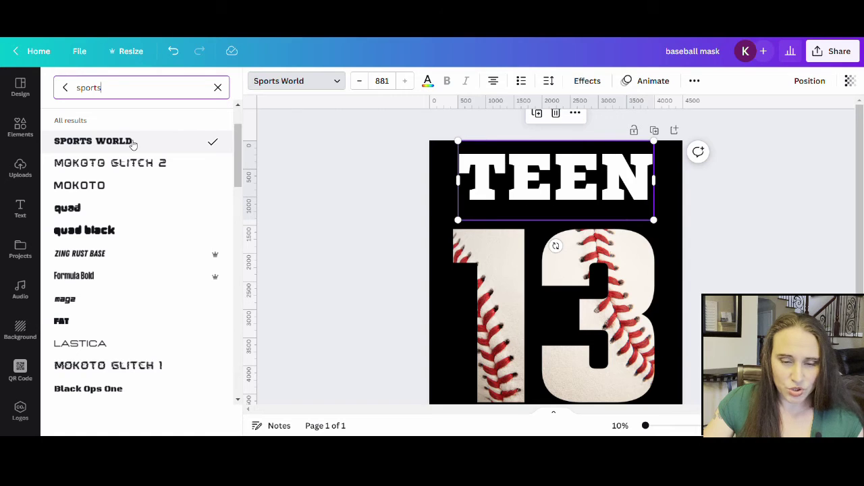
pyautogui.click(329, 196)
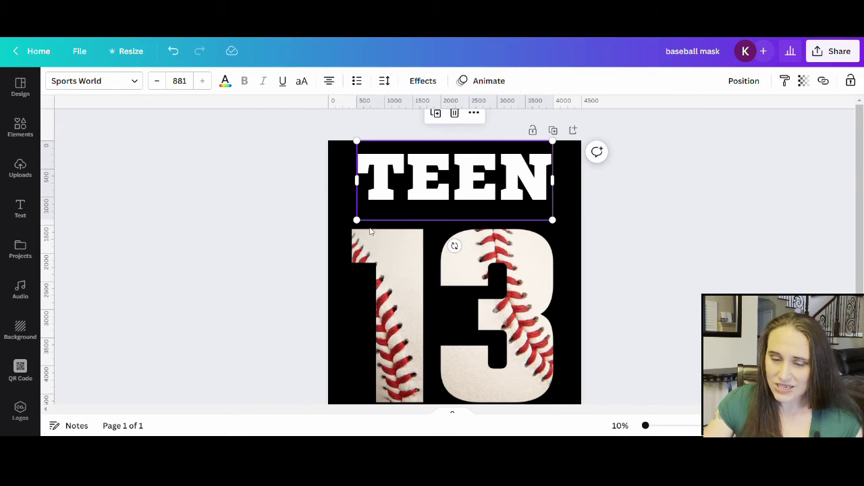
# Step: Enlarge the "TEEN" text until it nearly spans the page width, center it slightly higher on the page, and deselect it
pyautogui.moveTo(358, 222); pyautogui.dragTo(340, 240)
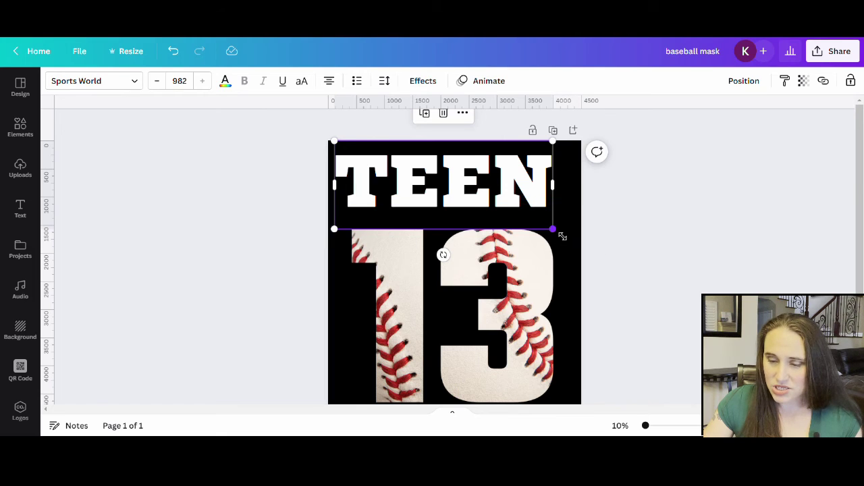
pyautogui.moveTo(562, 236); pyautogui.dragTo(579, 251)
pyautogui.moveTo(517, 199); pyautogui.dragTo(518, 196)
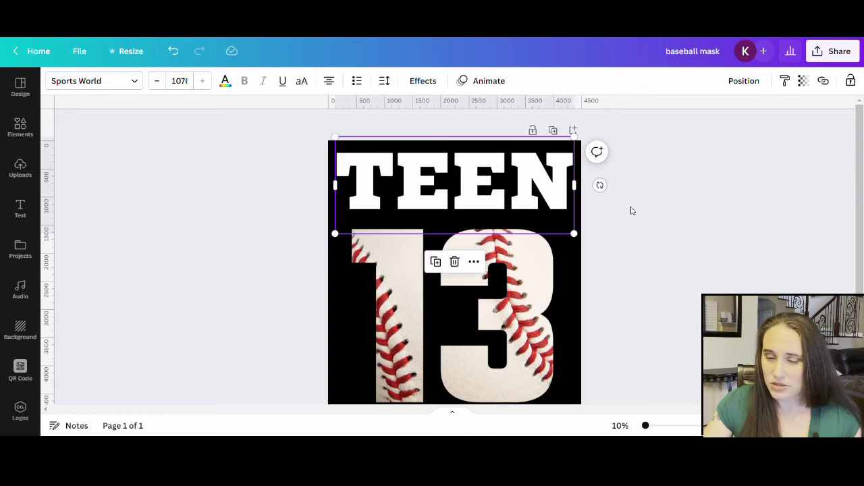
pyautogui.click(675, 226)
# Step: Shift the baseball 13 slightly down the page to widen the gap below "TEEN", and deselect it
pyautogui.scroll(-2, 630, 252)
pyautogui.moveTo(516, 260); pyautogui.dragTo(520, 268)
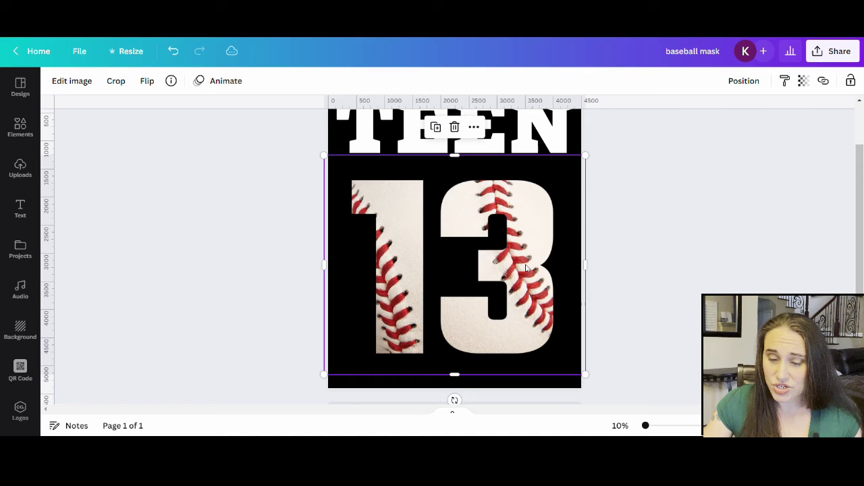
pyautogui.click(683, 243)
pyautogui.scroll(2, 684, 243)
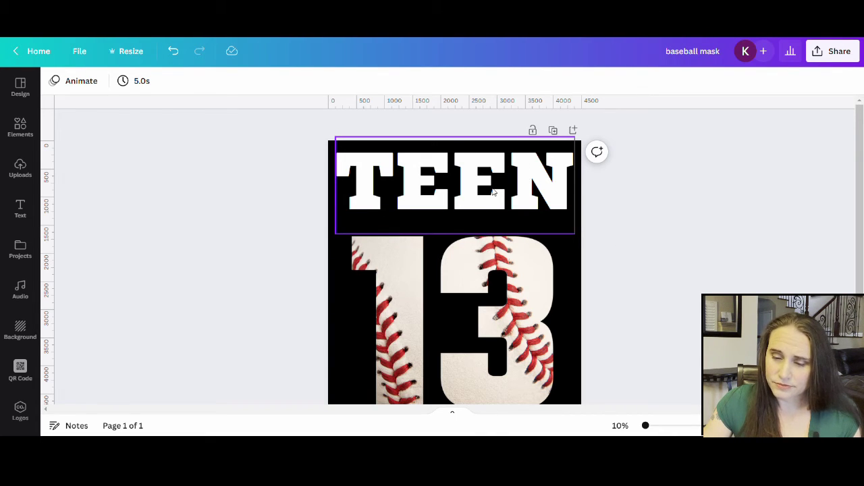
# Step: Recolor the "TEEN" text with the off-white #ECE6DC sampled from the baseball 13, and deselect it
pyautogui.click(493, 196)
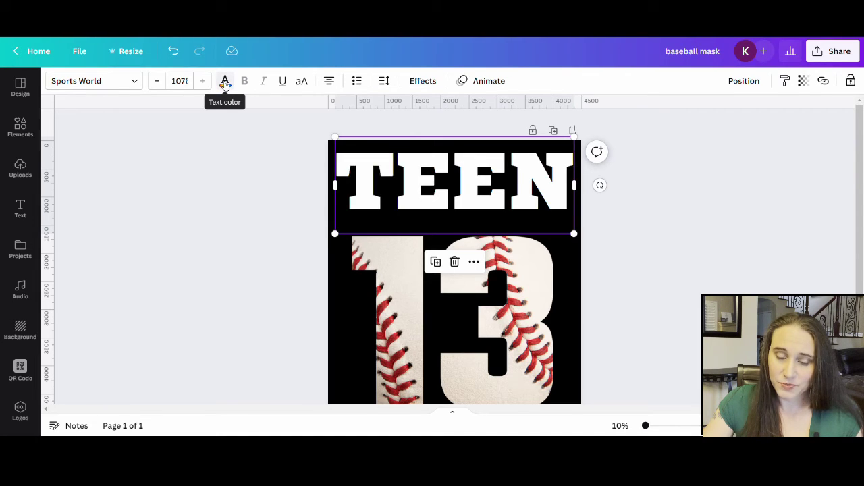
pyautogui.click(227, 84)
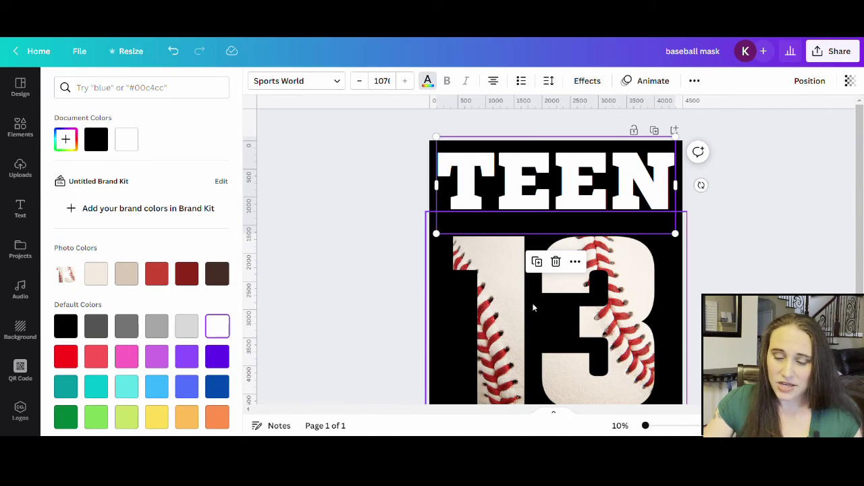
pyautogui.click(66, 141)
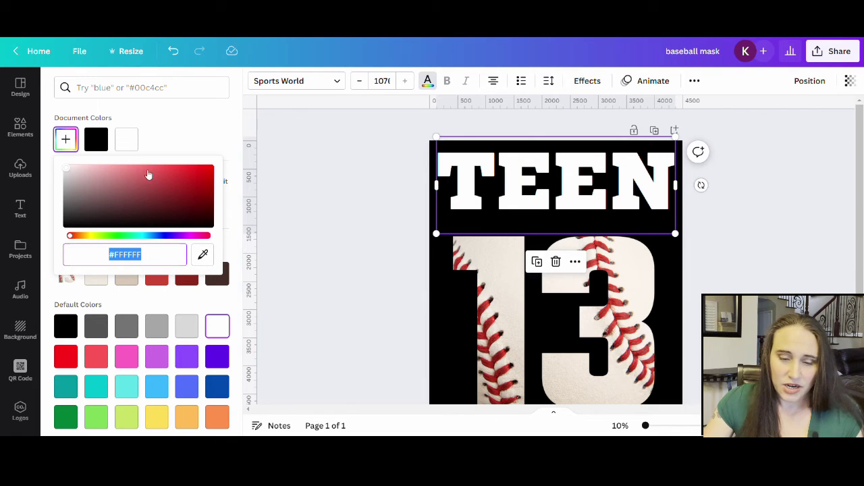
pyautogui.click(204, 255)
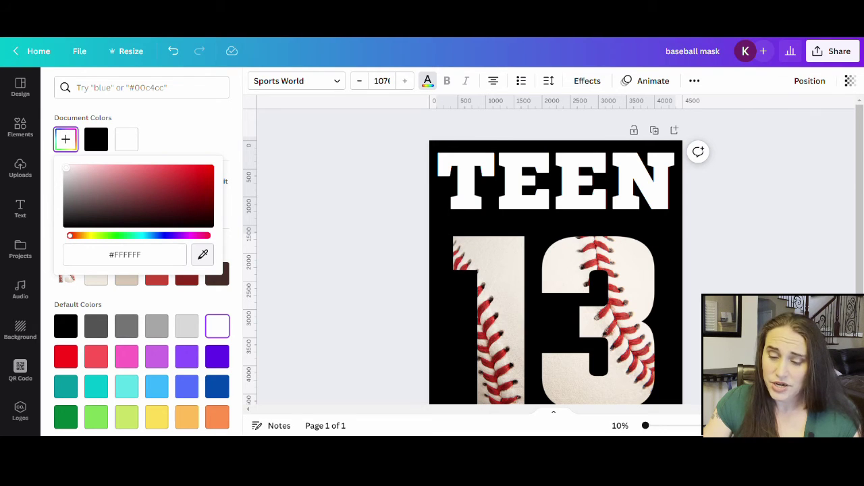
pyautogui.click(502, 267)
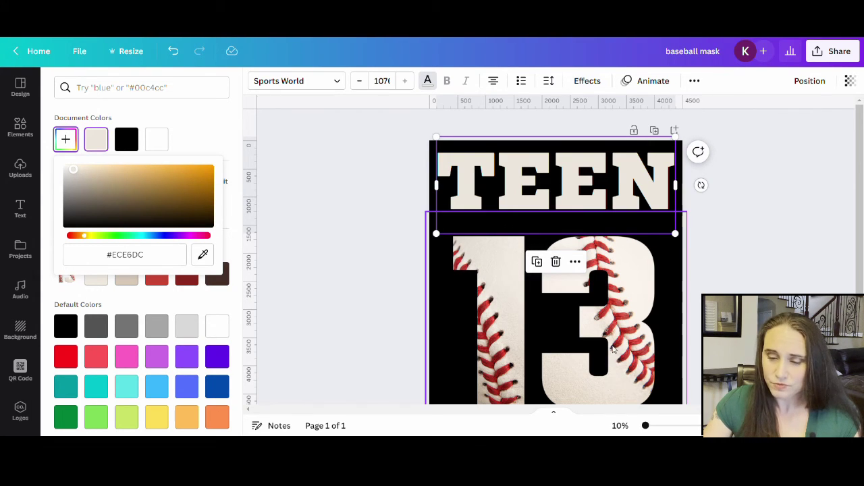
pyautogui.click(320, 245)
pyautogui.click(251, 261)
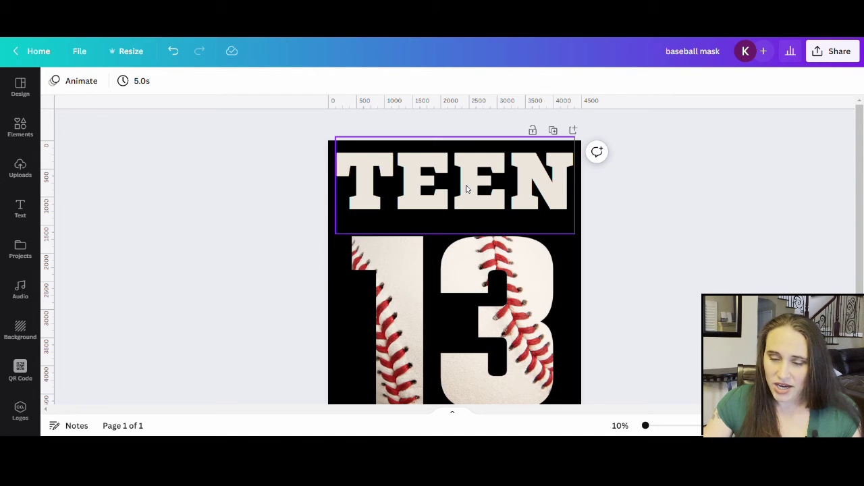
# Step: Apply the Splice effect to the "TEEN" text and set its offset to 0
pyautogui.click(478, 184)
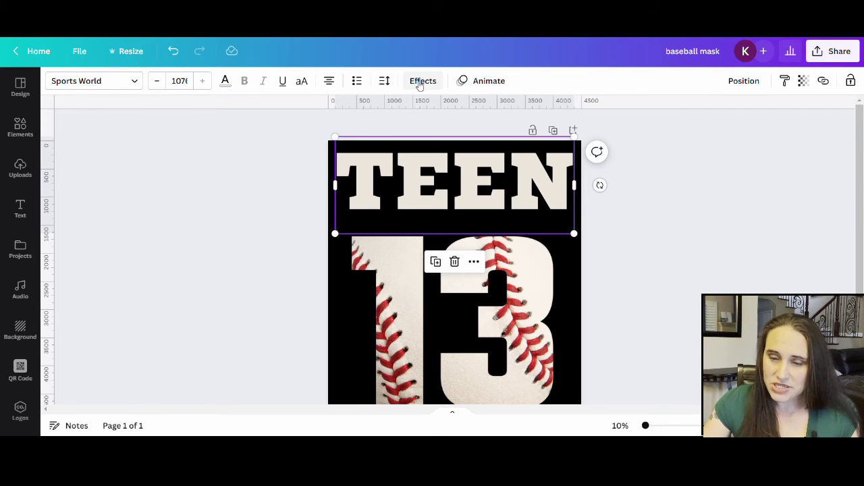
pyautogui.click(421, 81)
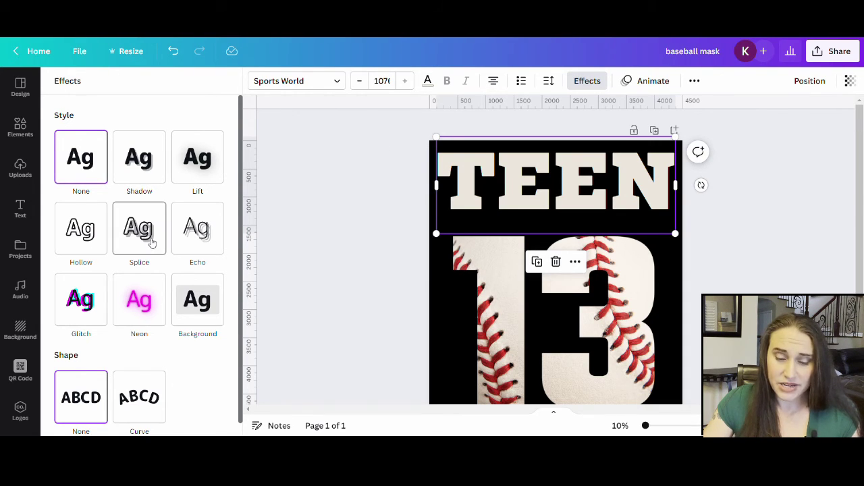
pyautogui.click(144, 233)
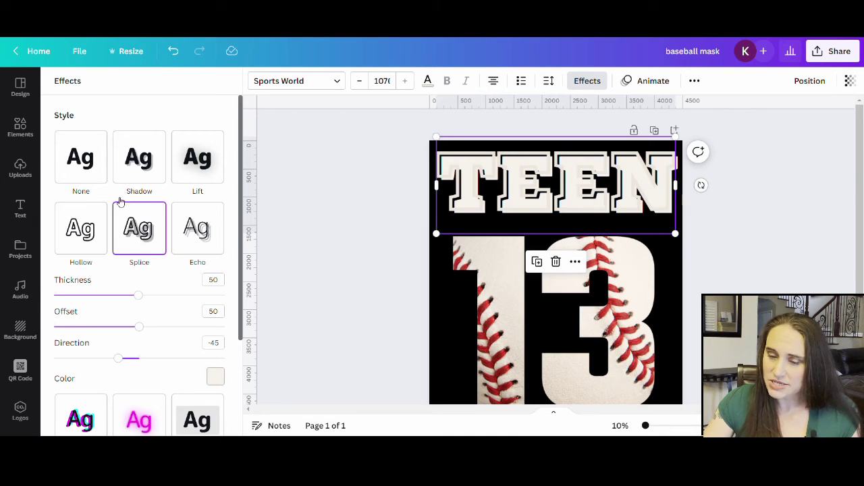
pyautogui.scroll(-1, 120, 196)
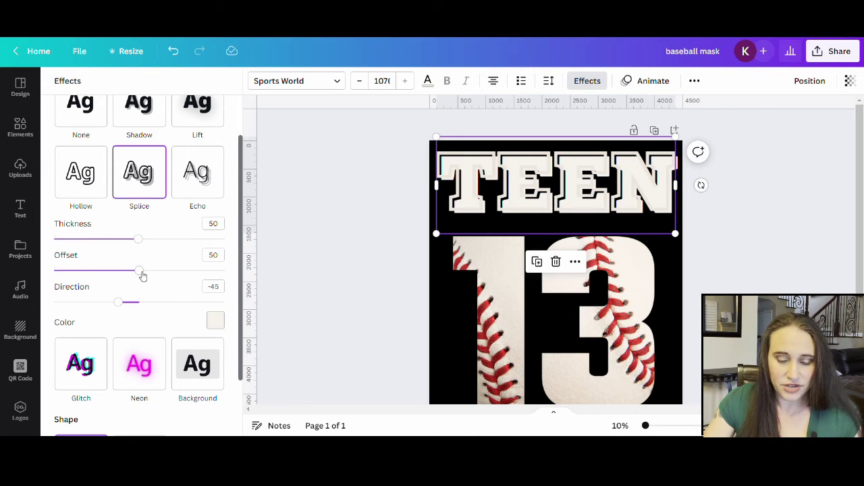
pyautogui.moveTo(142, 275); pyautogui.dragTo(53, 270)
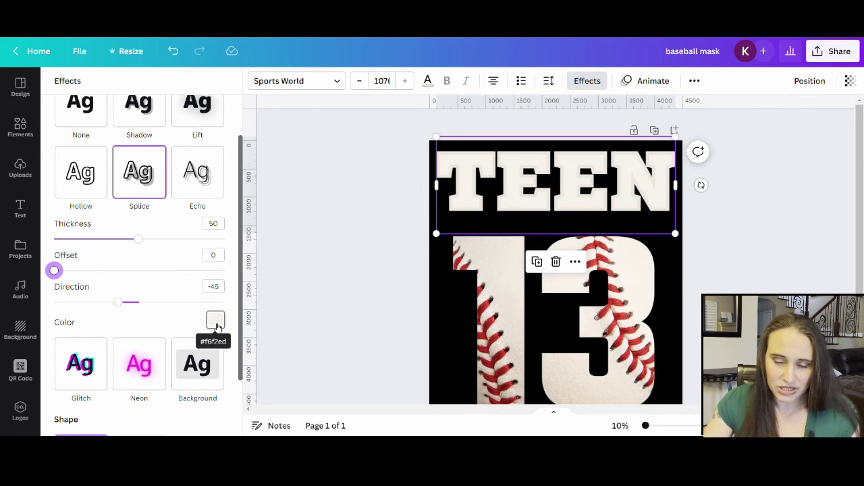
# Step: Set the Splice color of the "TEEN" text to the dark red #9E3427 sampled from the baseball stitching, and deselect it
pyautogui.click(215, 322)
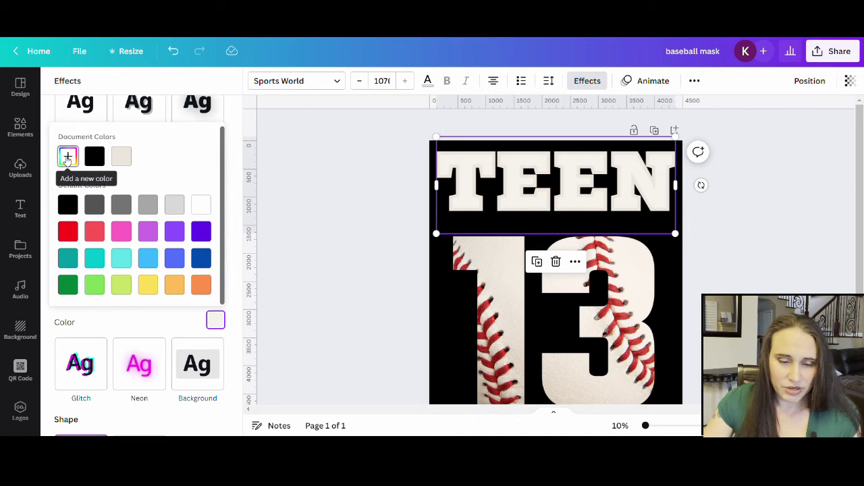
pyautogui.click(68, 156)
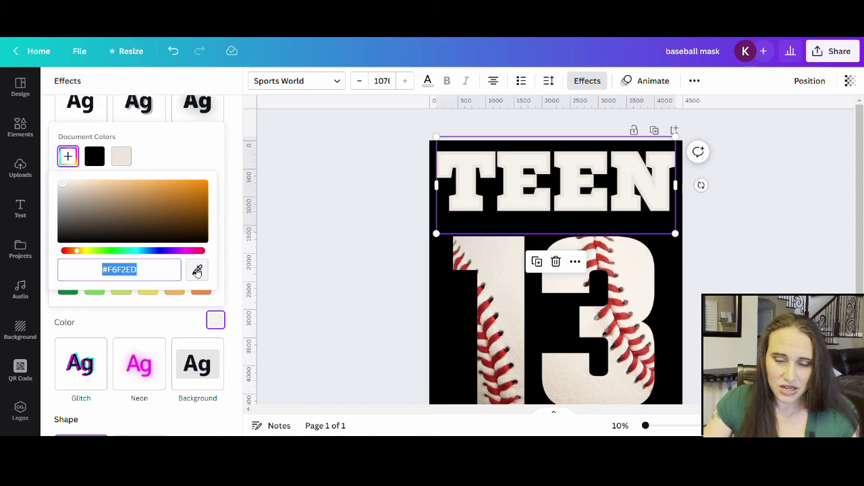
pyautogui.click(197, 270)
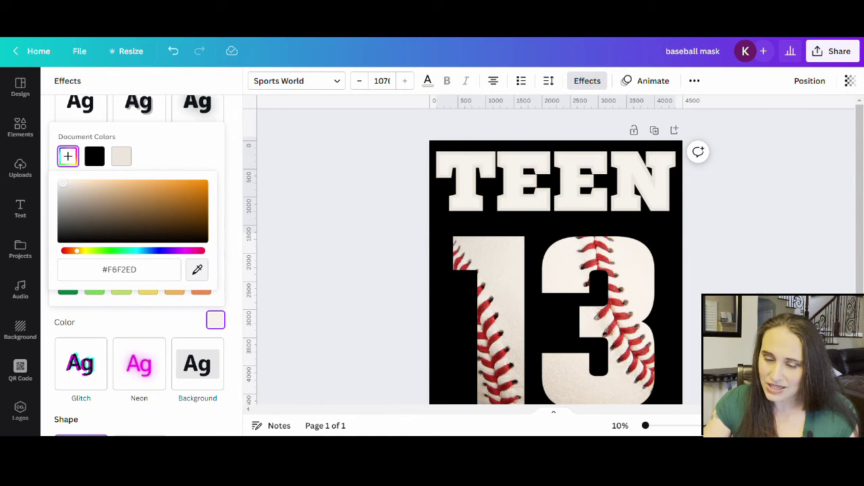
pyautogui.click(588, 269)
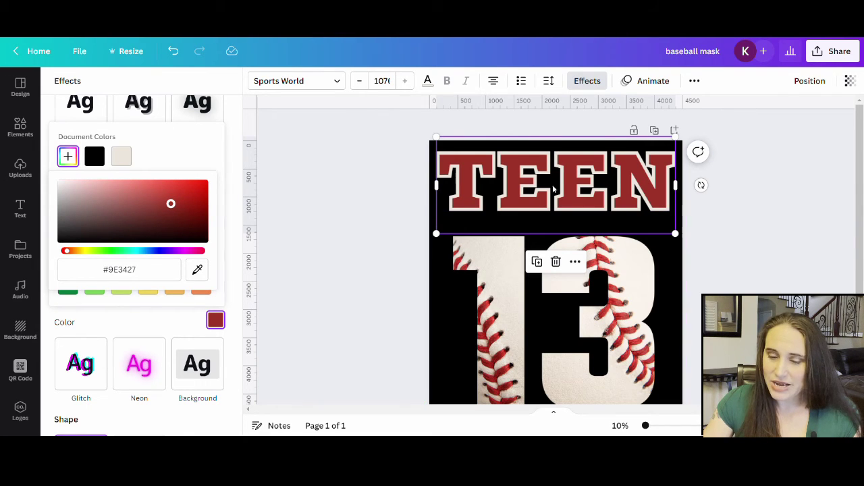
pyautogui.click(193, 147)
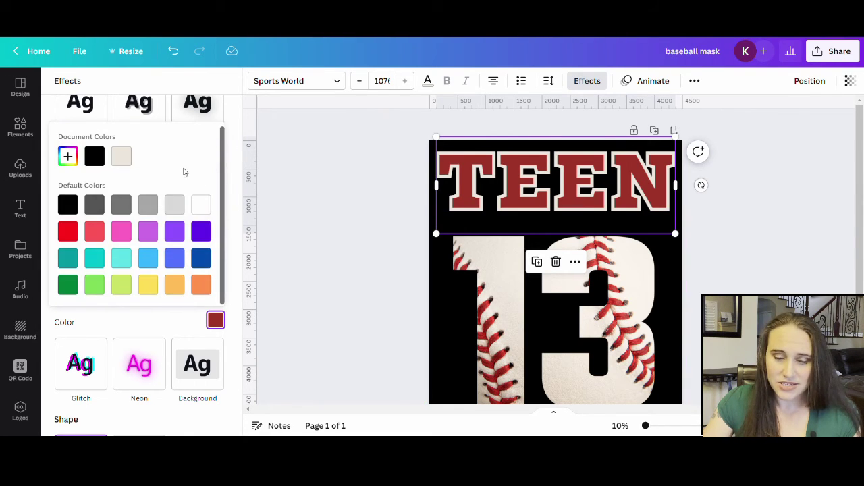
pyautogui.press('Escape')
pyautogui.click(736, 248)
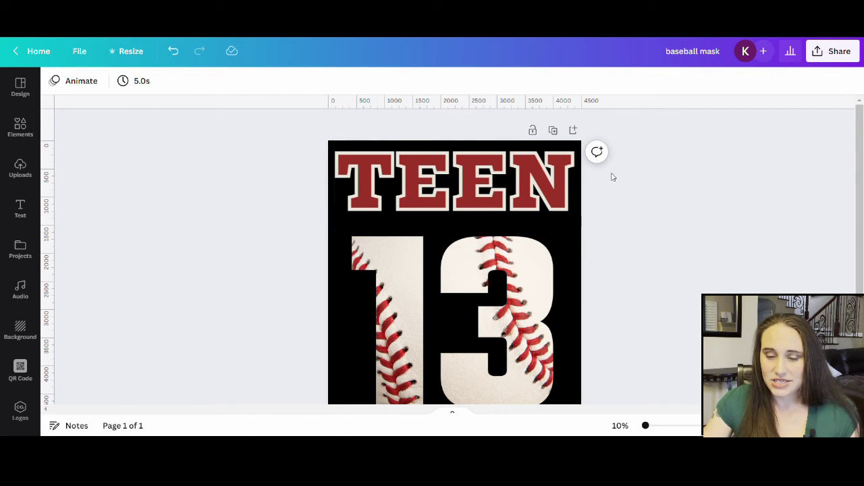
pyautogui.scroll(-2, 615, 196)
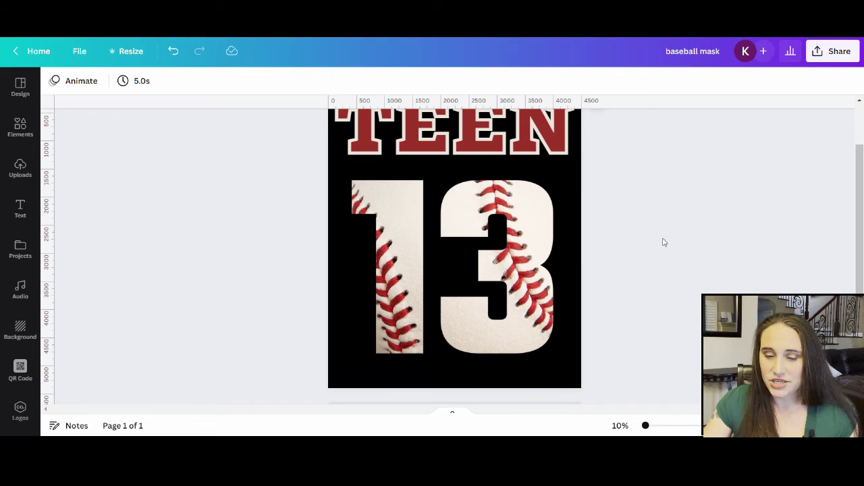
pyautogui.scroll(2, 665, 241)
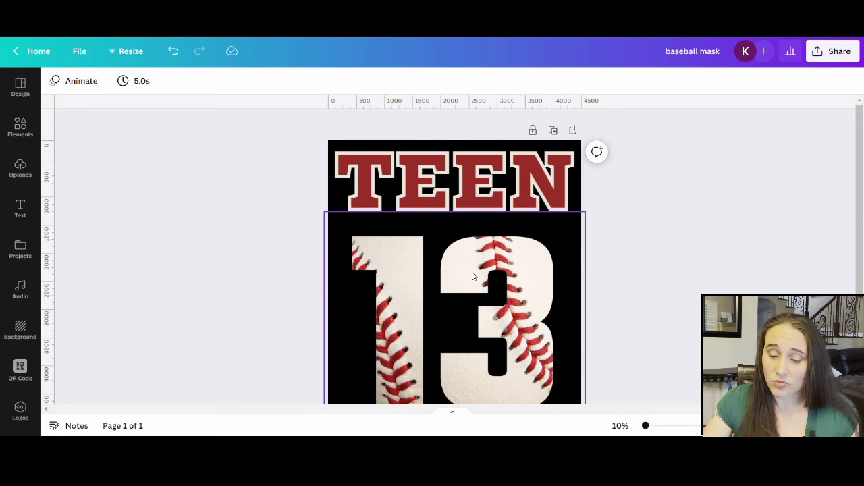
# Step: Select the baseball 13 and look through the image editing effects for one that can outline it
pyautogui.click(532, 271)
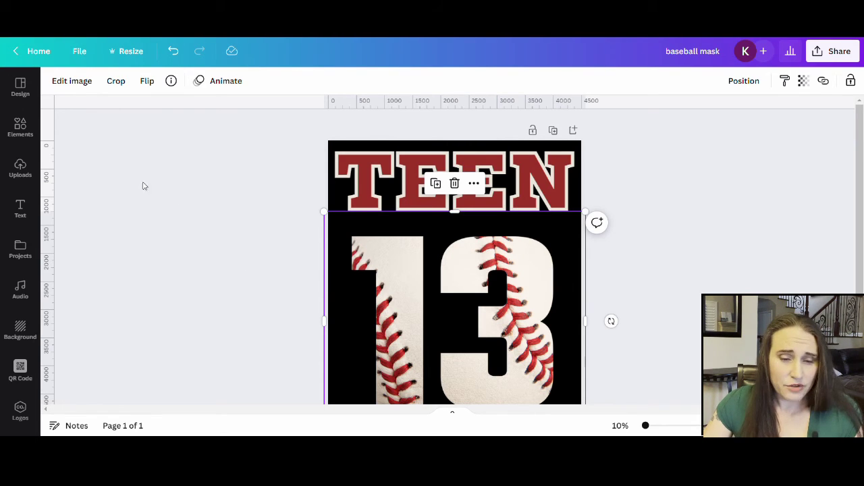
pyautogui.click(70, 81)
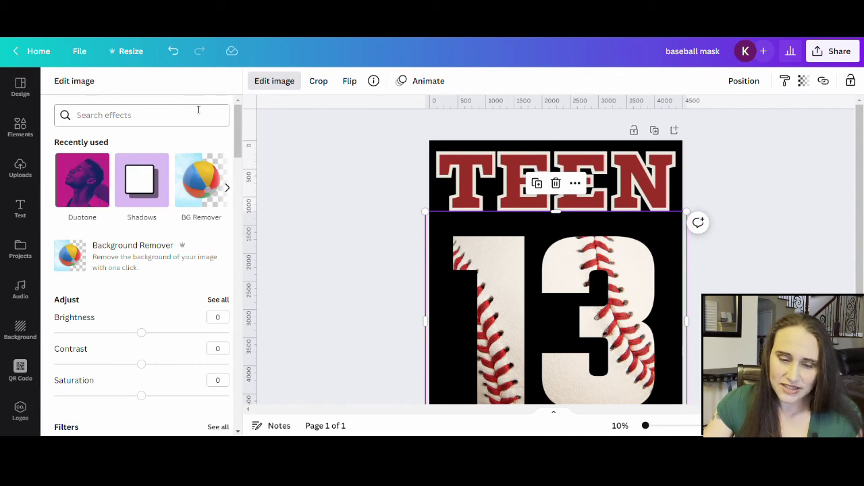
pyautogui.scroll(-2, 162, 283)
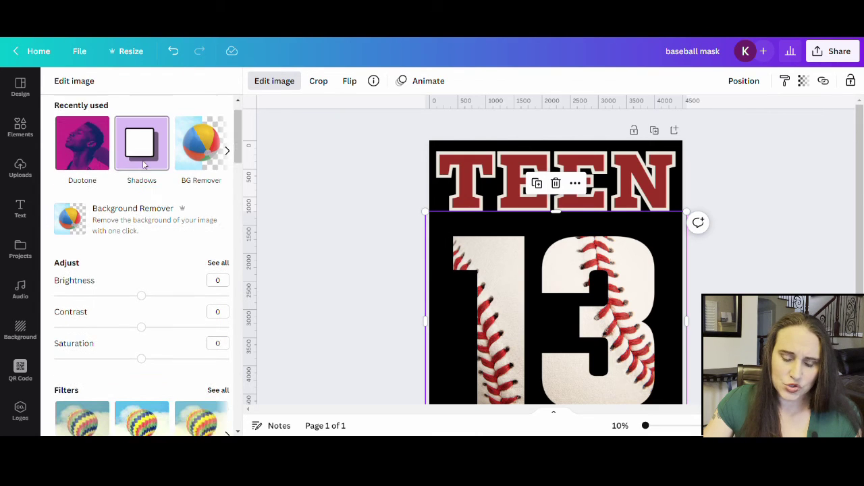
pyautogui.scroll(-10, 181, 345)
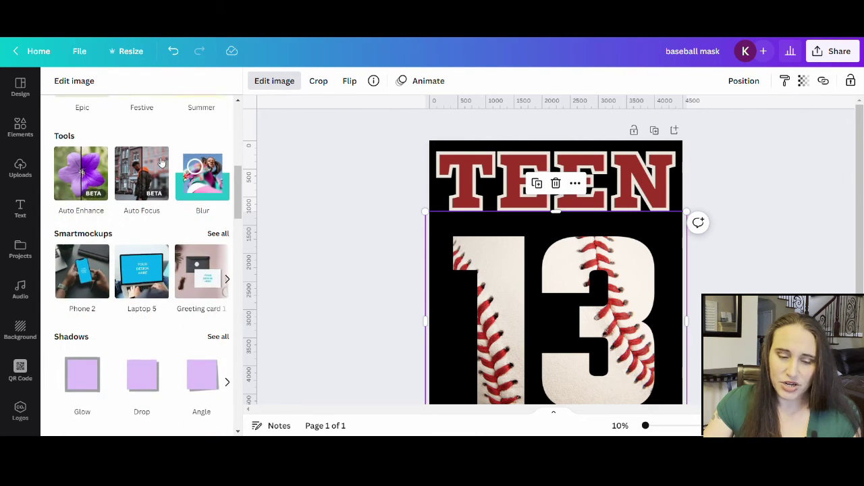
pyautogui.scroll(-10, 126, 207)
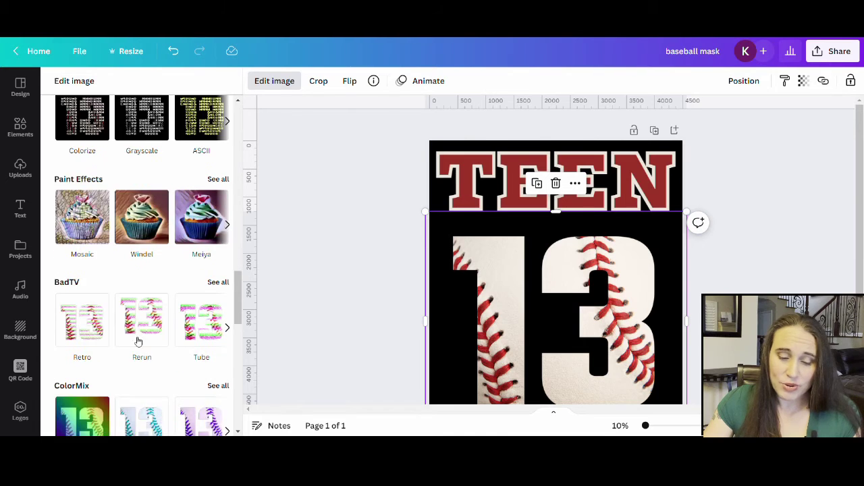
pyautogui.scroll(-5, 143, 286)
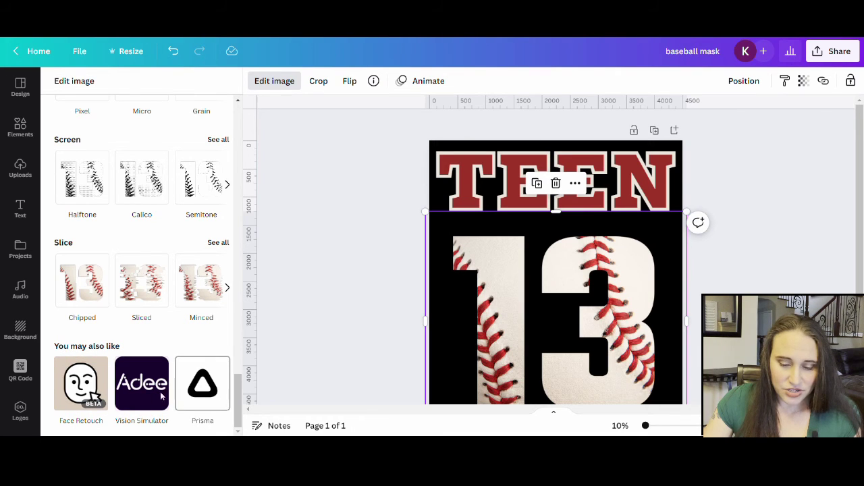
pyautogui.scroll(3, 154, 352)
pyautogui.scroll(10, 153, 345)
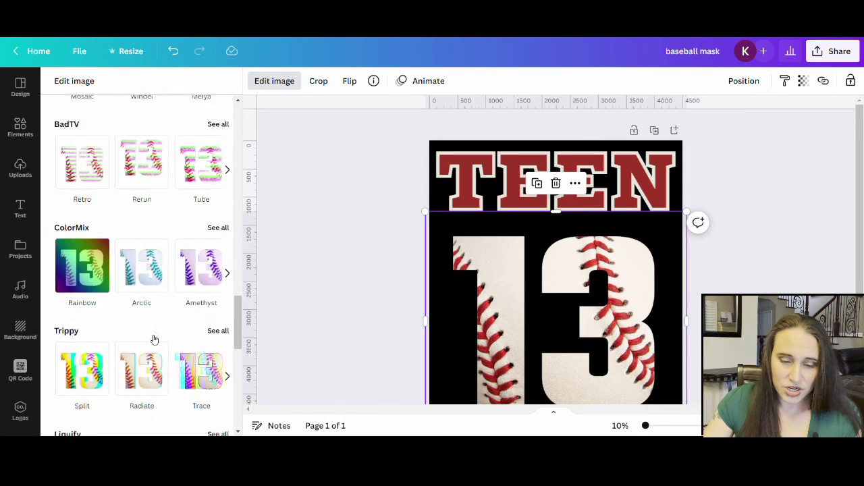
pyautogui.scroll(10, 144, 324)
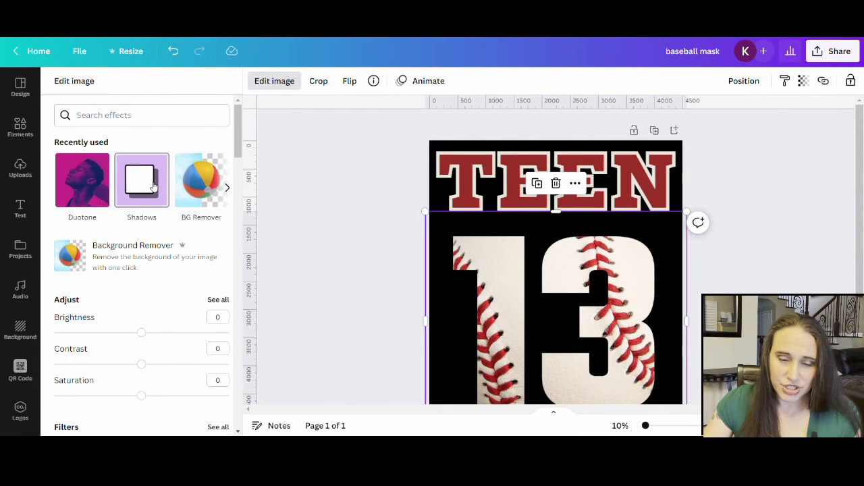
# Step: Add a Glow shadow to the baseball 13 with blur 0 and transparency 100
pyautogui.click(152, 186)
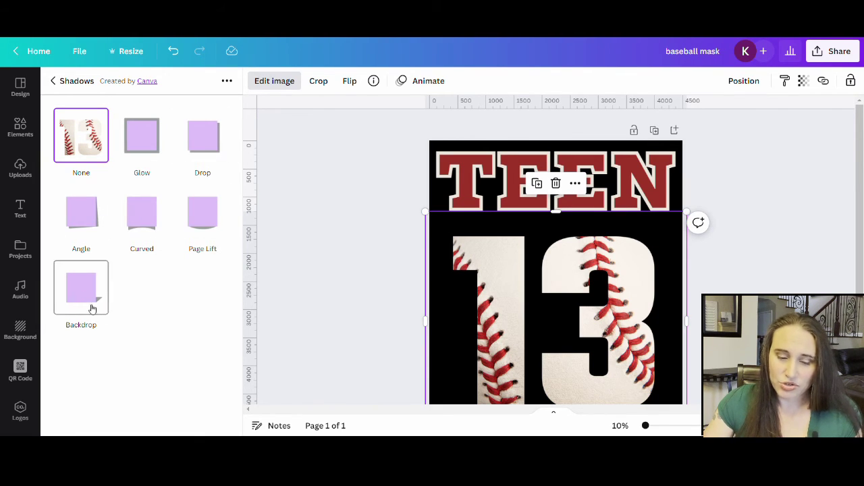
pyautogui.click(143, 127)
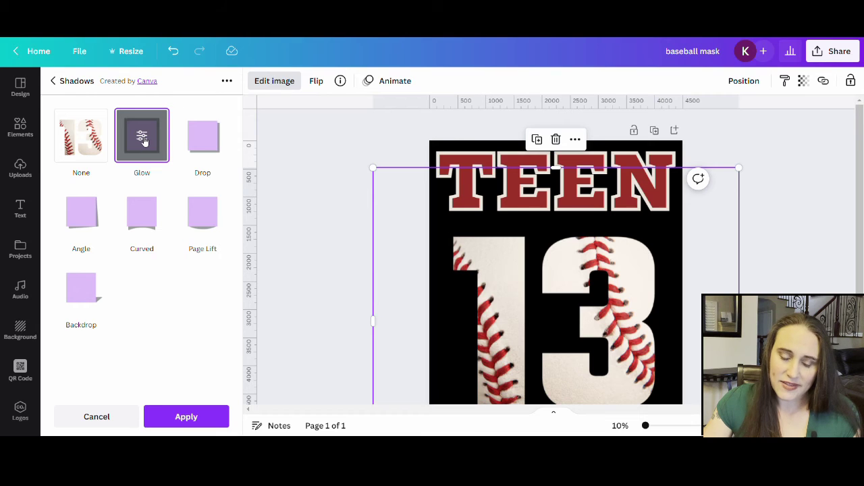
pyautogui.click(143, 139)
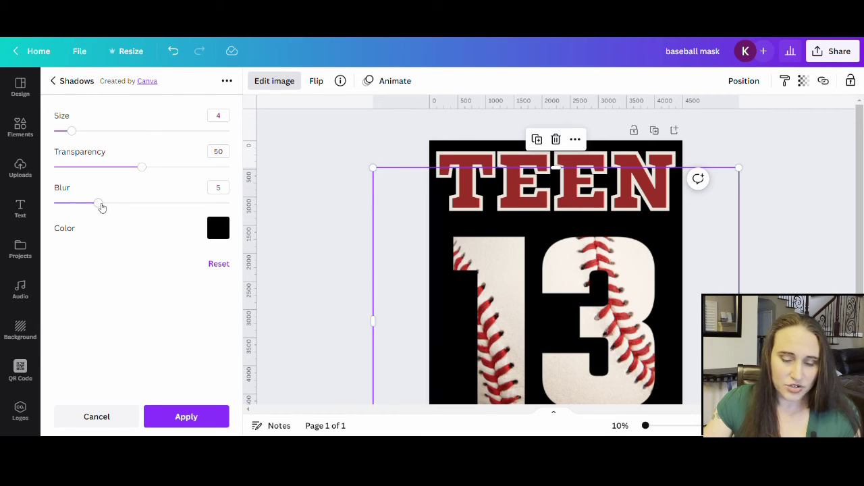
pyautogui.moveTo(101, 207); pyautogui.dragTo(54, 203)
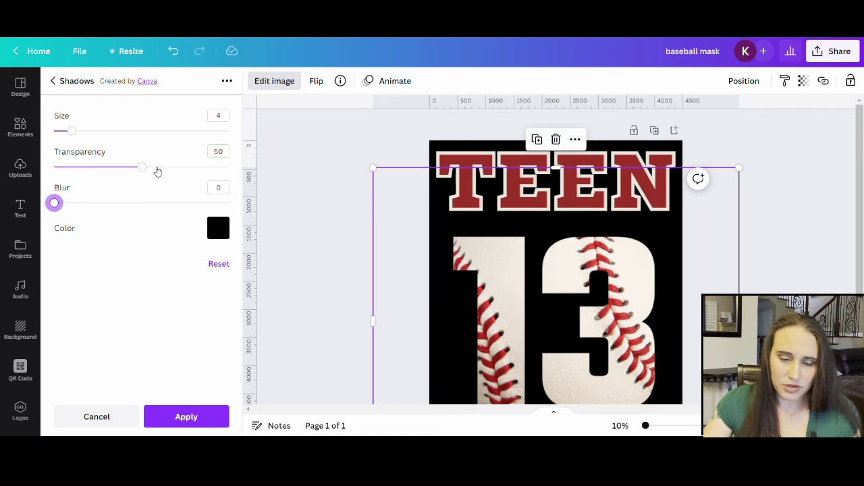
pyautogui.moveTo(143, 168); pyautogui.dragTo(243, 177)
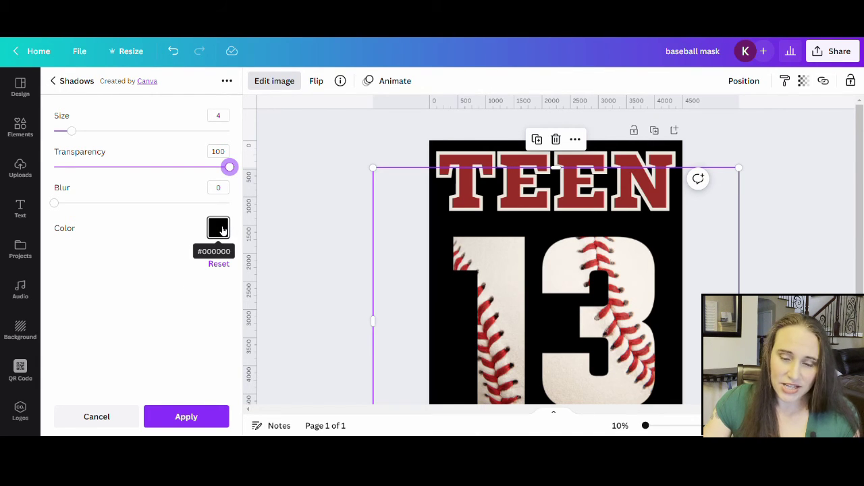
# Step: Change the glow color of the baseball 13 to the dark red sampled from the "TEEN" lettering
pyautogui.click(223, 230)
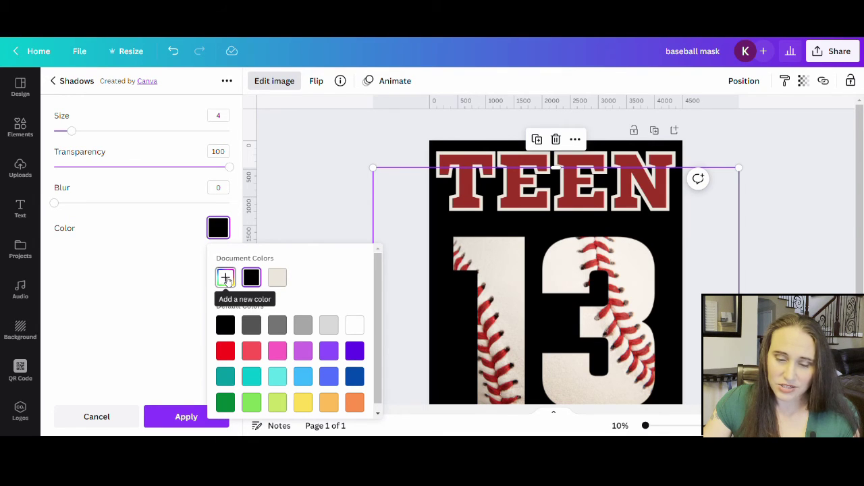
pyautogui.click(226, 279)
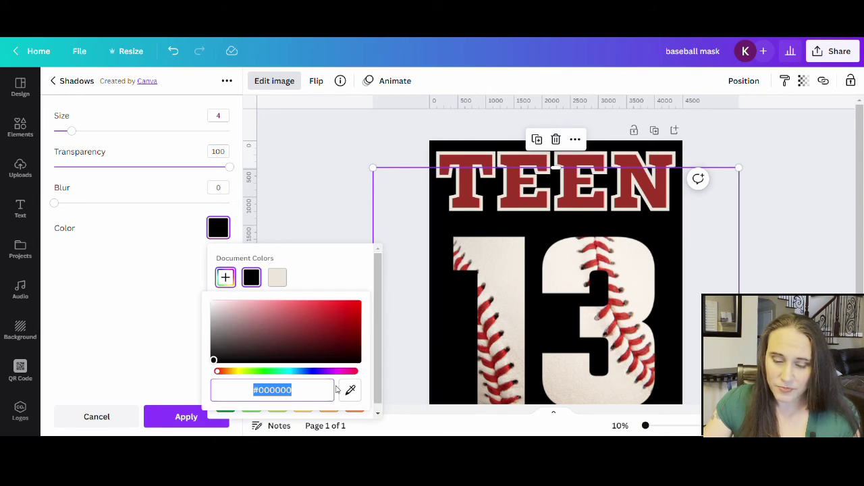
pyautogui.click(357, 394)
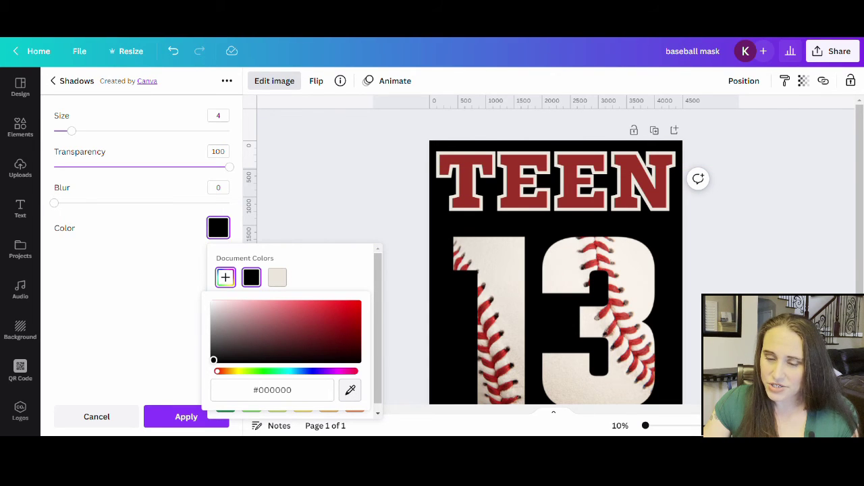
pyautogui.click(513, 194)
pyautogui.click(93, 316)
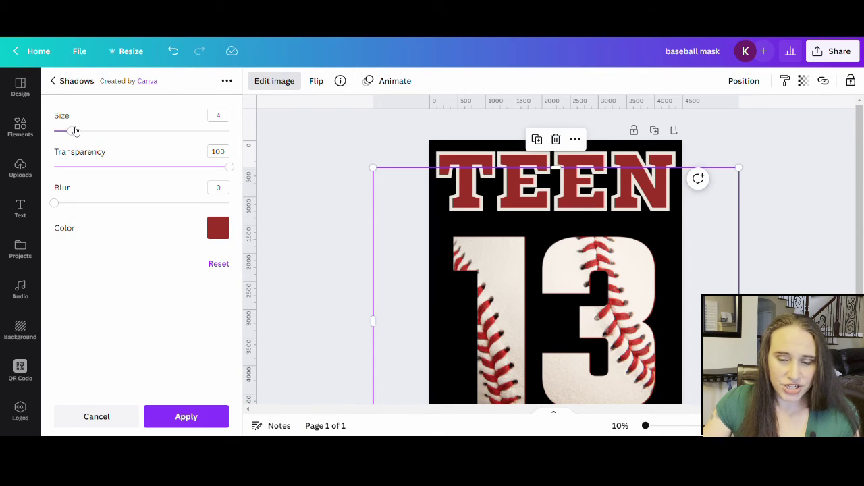
# Step: Set the glow size of the baseball 13 to 40, apply the shadow, and deselect the image
pyautogui.moveTo(76, 131); pyautogui.dragTo(278, 146)
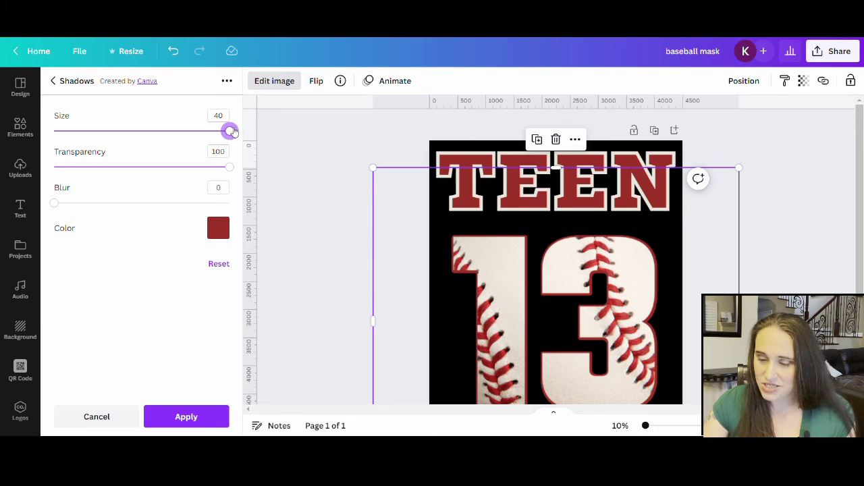
pyautogui.click(189, 417)
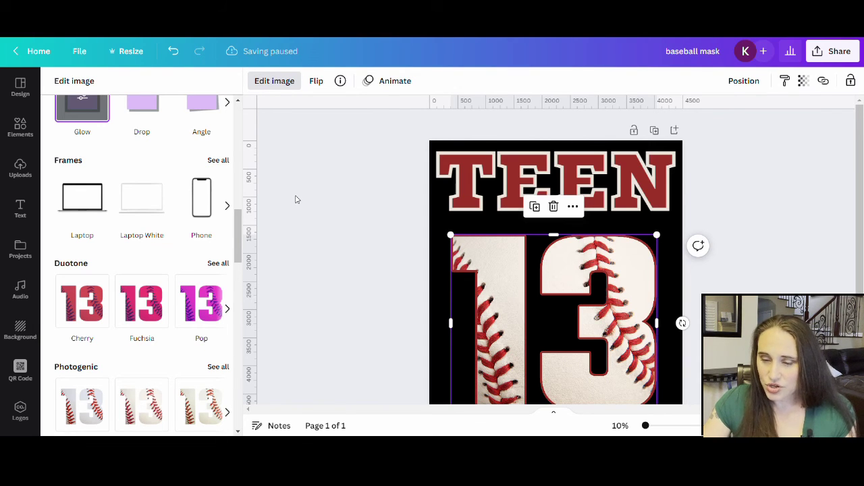
pyautogui.click(344, 191)
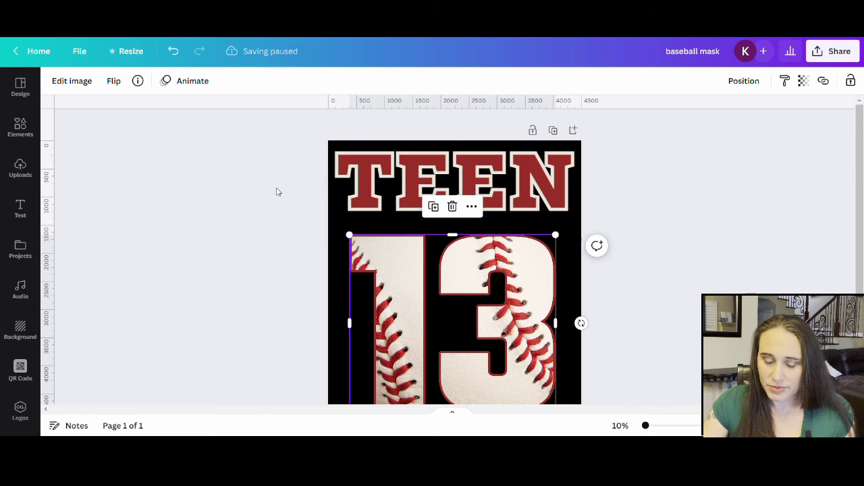
pyautogui.click(185, 189)
pyautogui.scroll(-1, 675, 276)
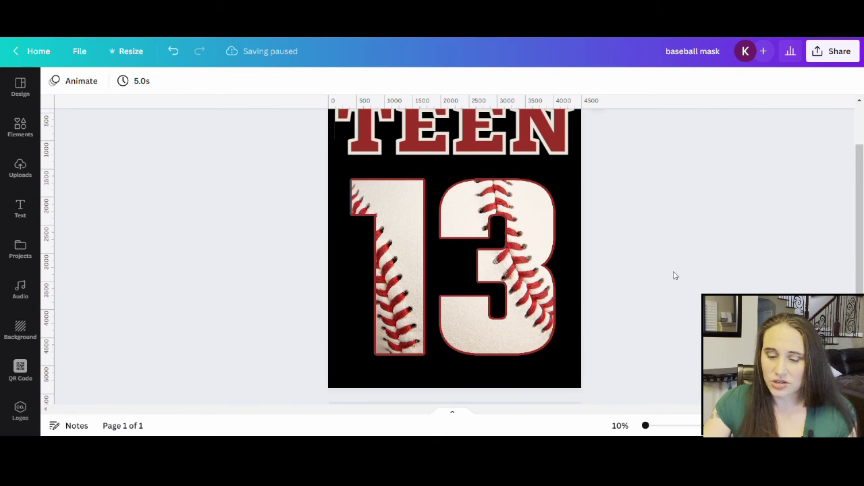
pyautogui.scroll(1, 680, 275)
pyautogui.scroll(-1, 707, 286)
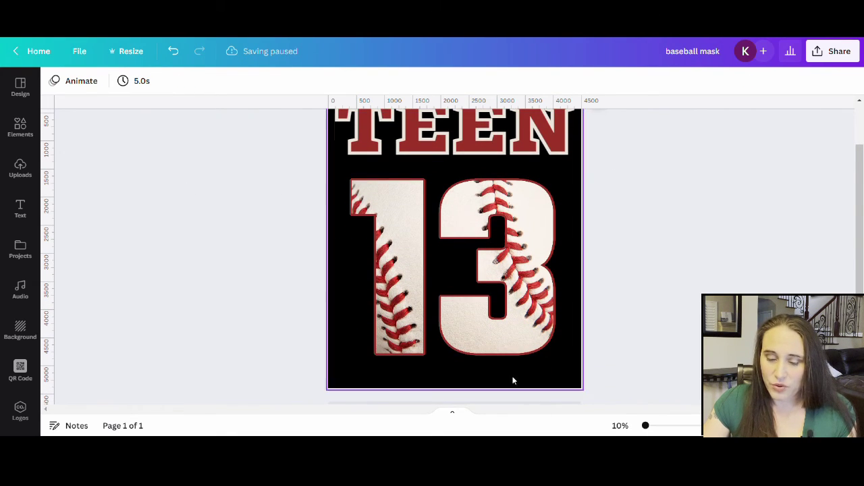
pyautogui.scroll(1, 790, 285)
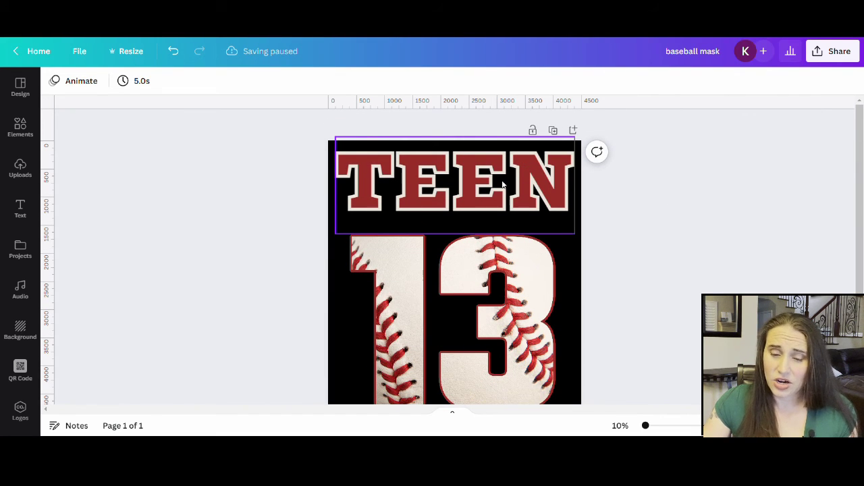
# Step: Try a thinner Splice outline of 22 on the "TEEN" text, and set its thickness to 49
pyautogui.click(442, 176)
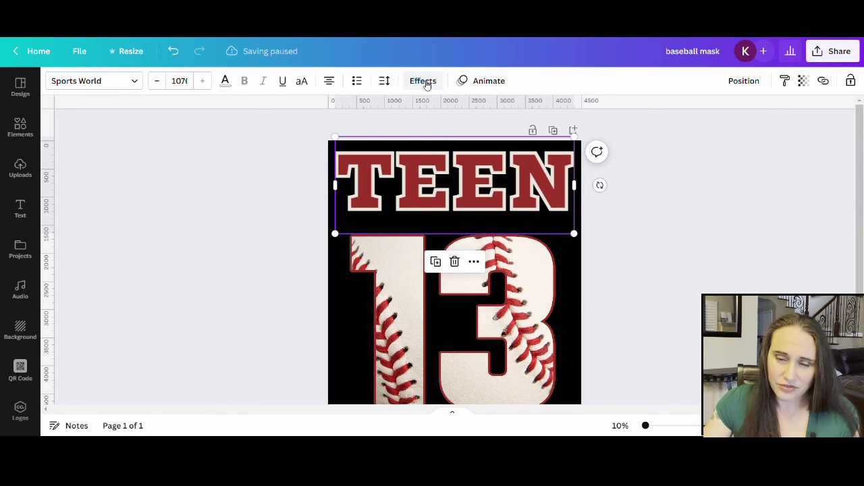
pyautogui.click(422, 81)
pyautogui.scroll(-2, 480, 151)
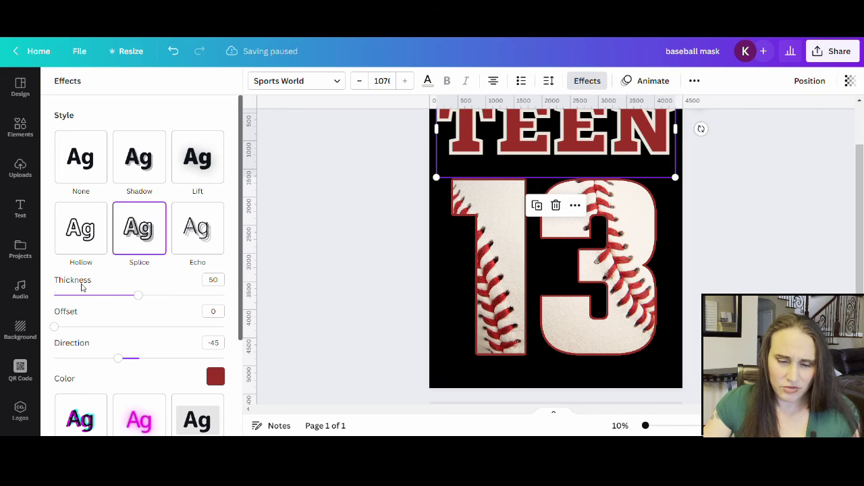
pyautogui.moveTo(142, 301); pyautogui.dragTo(93, 298)
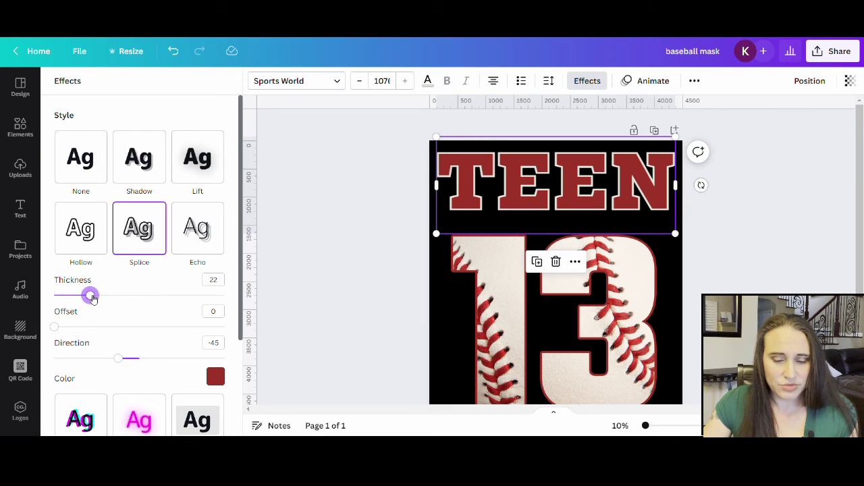
pyautogui.moveTo(92, 299); pyautogui.dragTo(139, 299)
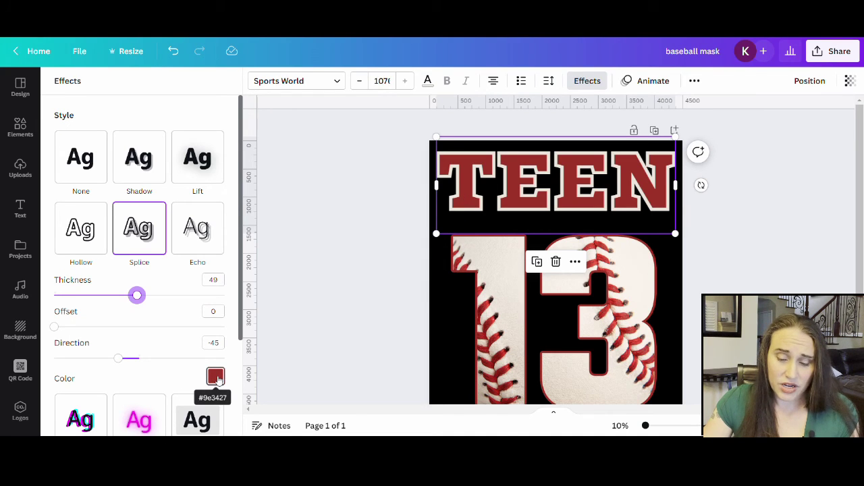
# Step: Try the reversed color scheme on "TEEN", with off-white Splice lettering and a dark red outline from the photo colors
pyautogui.click(216, 376)
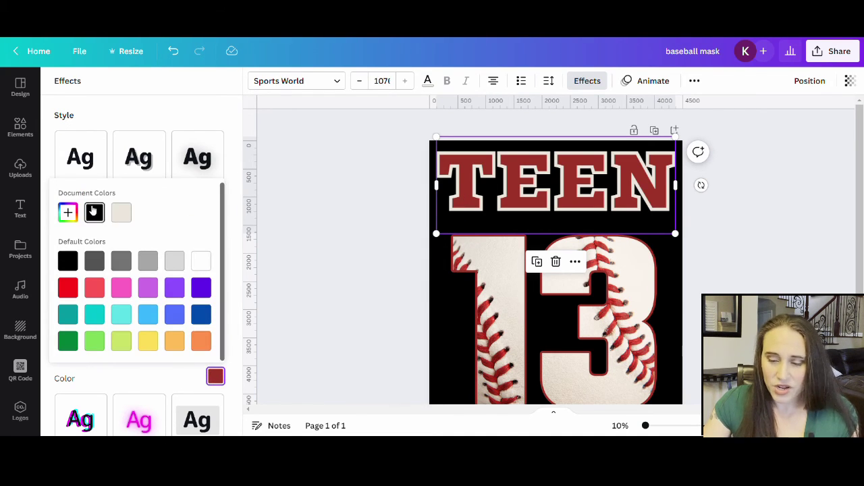
pyautogui.click(121, 214)
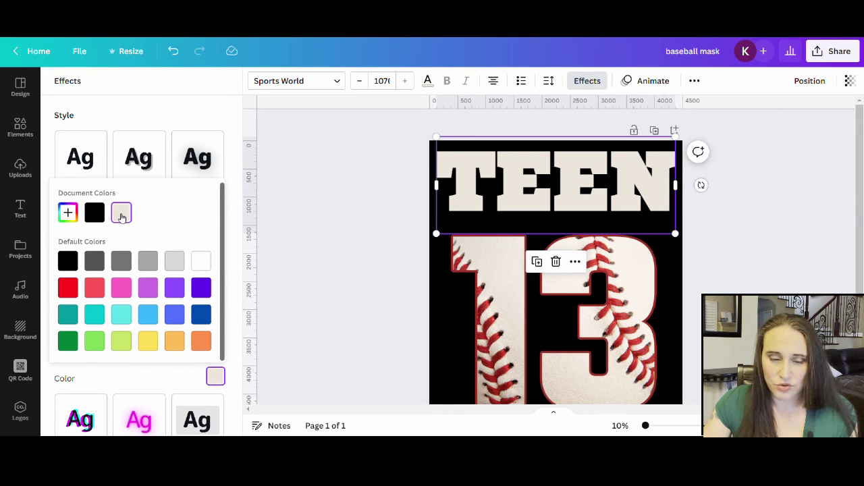
pyautogui.click(428, 81)
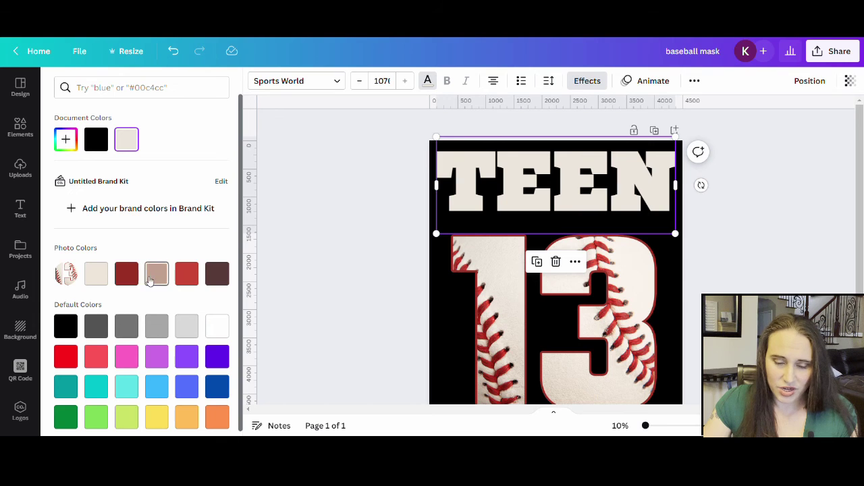
pyautogui.click(130, 279)
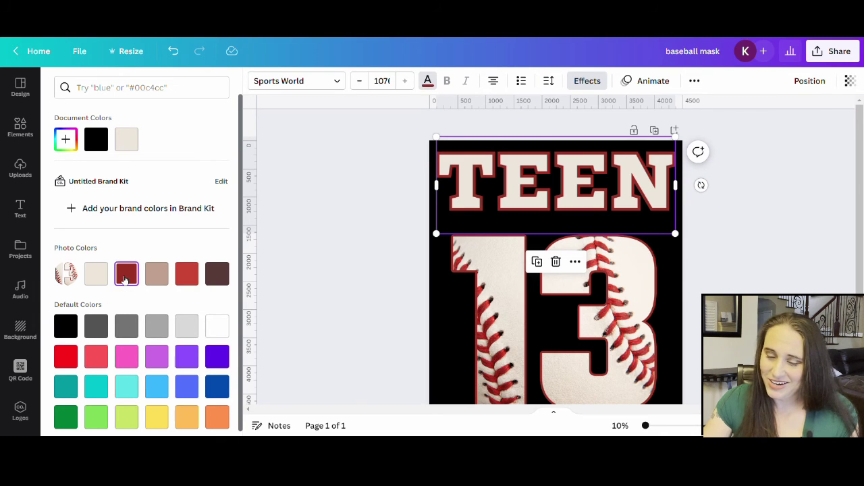
# Step: Deselect the text and examine how the reversed "TEEN" colors look with the baseball 13 across the whole design
pyautogui.scroll(-2, 857, 268)
pyautogui.scroll(2, 859, 268)
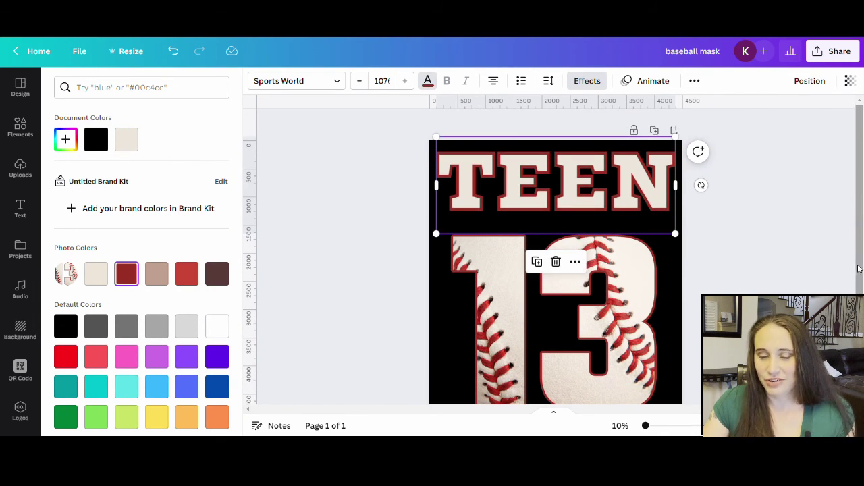
pyautogui.scroll(-1, 823, 268)
pyautogui.click(818, 262)
pyautogui.click(648, 284)
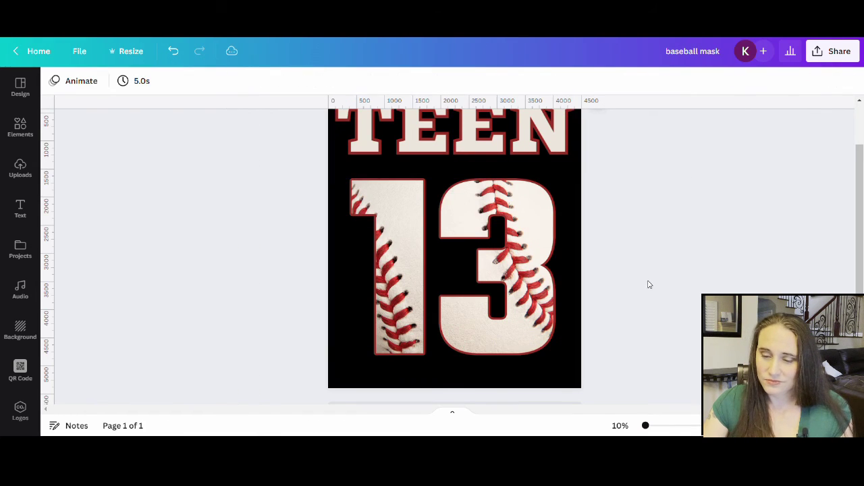
pyautogui.scroll(1, 648, 284)
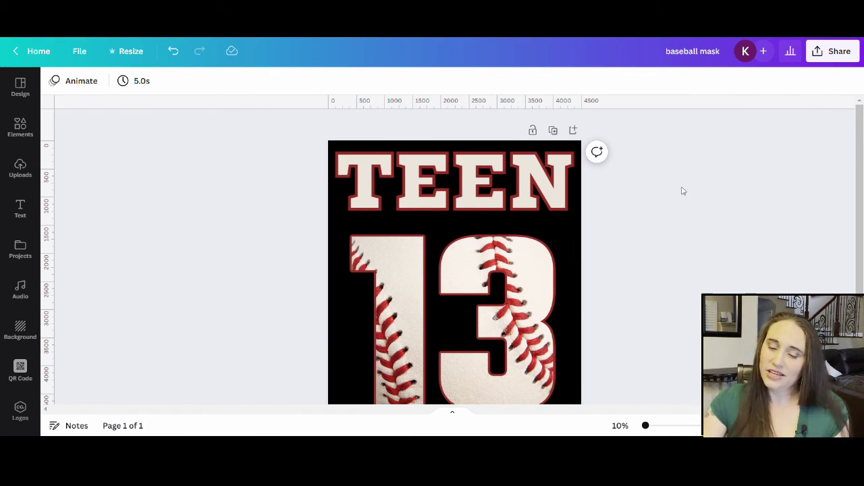
pyautogui.scroll(-1, 677, 196)
pyautogui.scroll(1, 677, 208)
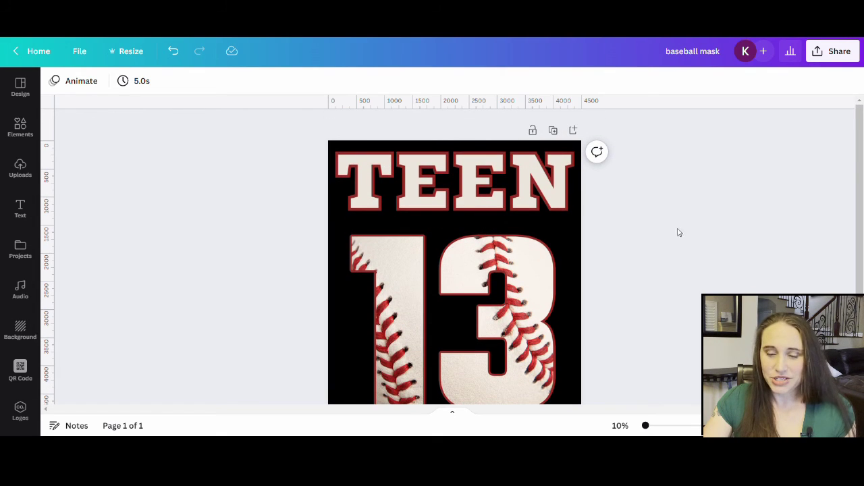
pyautogui.scroll(-1, 671, 243)
pyautogui.scroll(1, 669, 257)
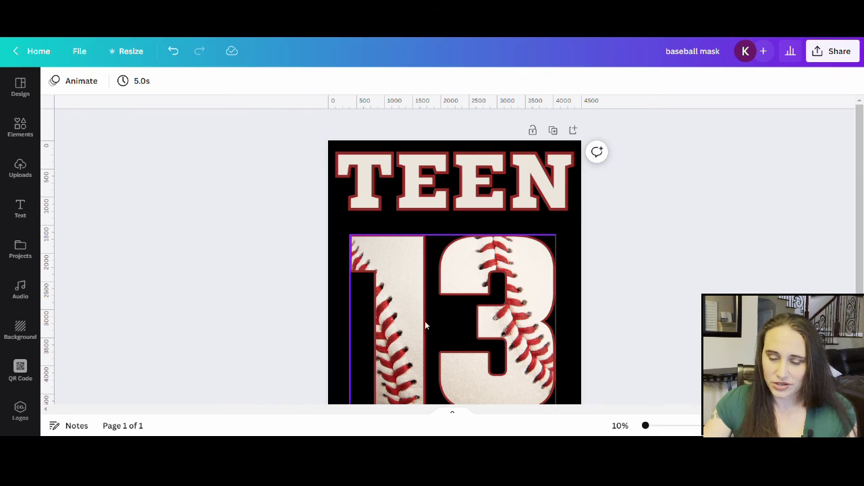
# Step: Change the outline color of the "TEEN" text to off-white #EFE8DD, sampled from the baseball 13
pyautogui.click(442, 183)
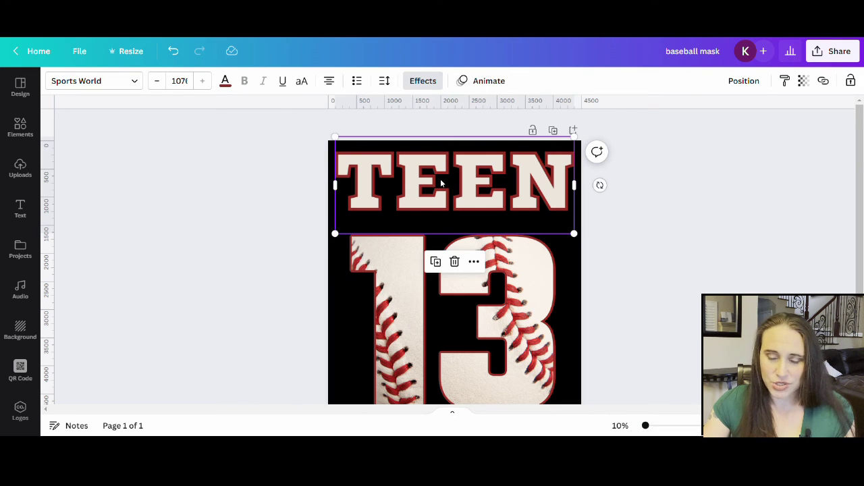
pyautogui.click(226, 83)
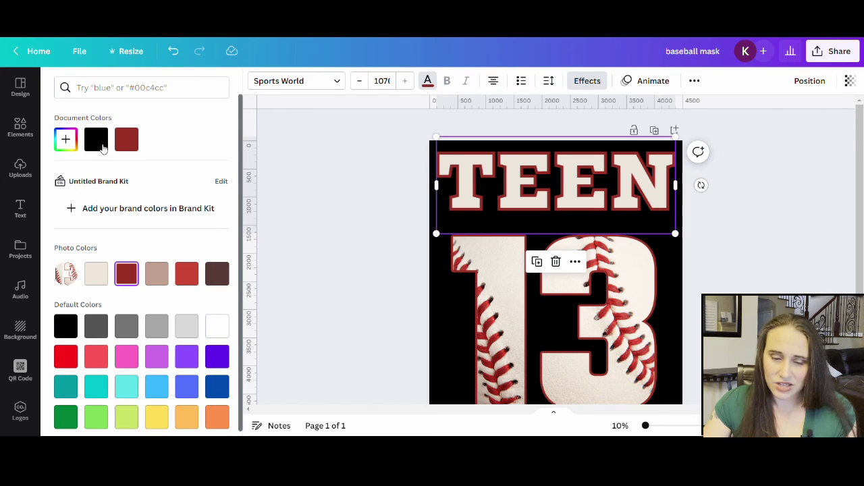
pyautogui.click(67, 140)
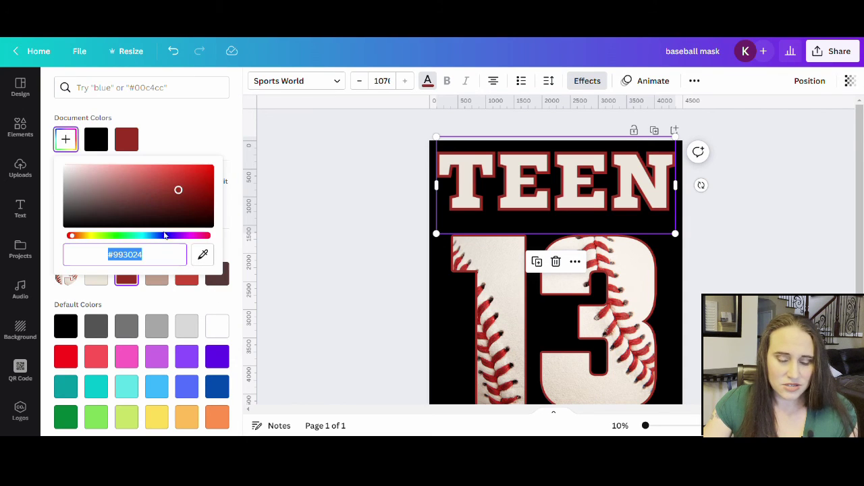
pyautogui.click(204, 255)
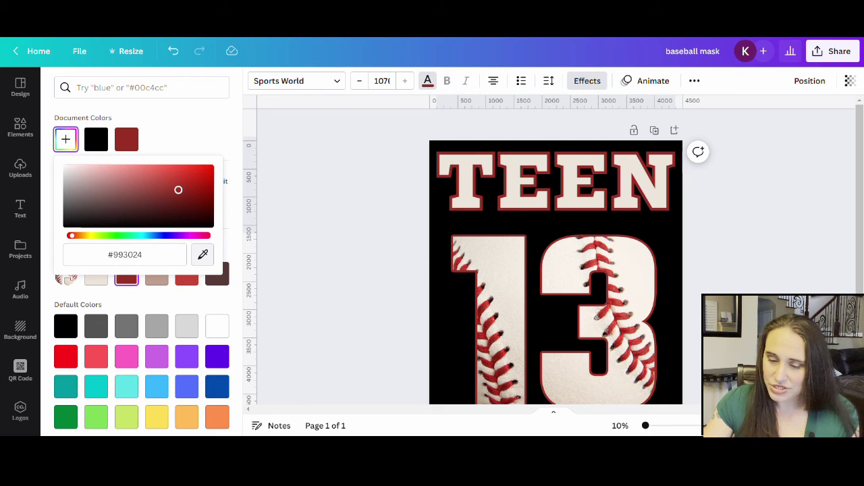
pyautogui.click(505, 276)
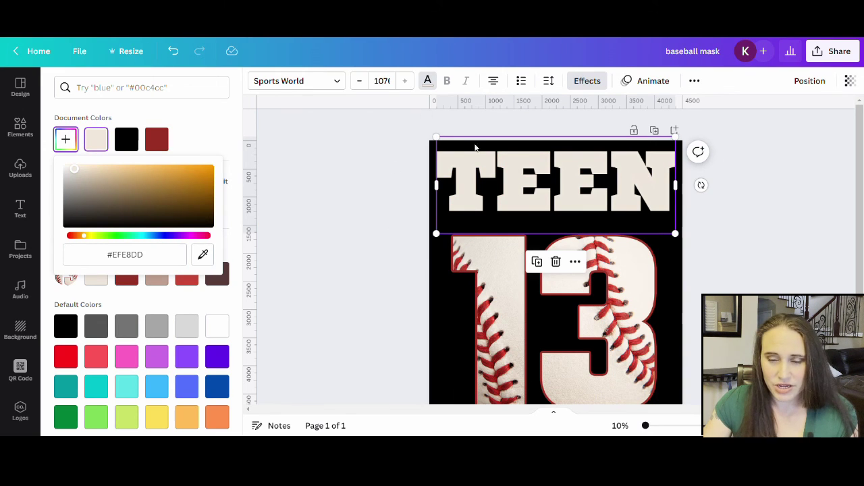
# Step: Set the Splice color of the "TEEN" text to dark red #9D3326 sampled from the baseball 13's outline, and deselect the text
pyautogui.click(593, 81)
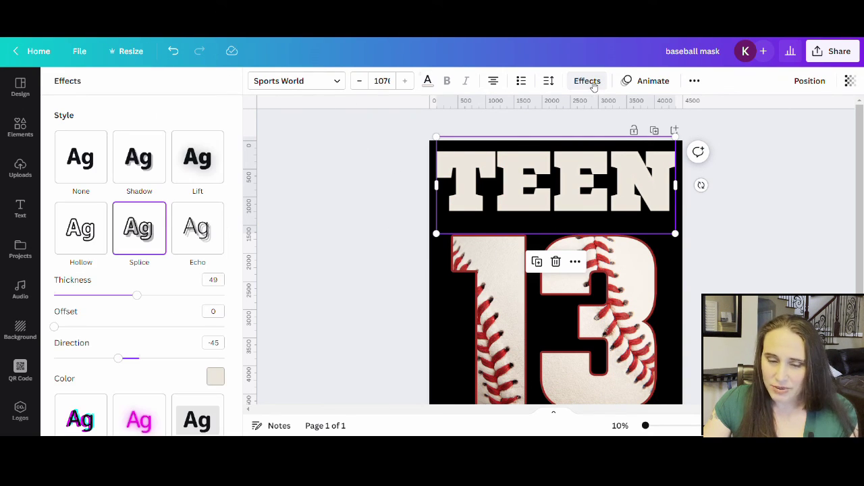
pyautogui.click(215, 377)
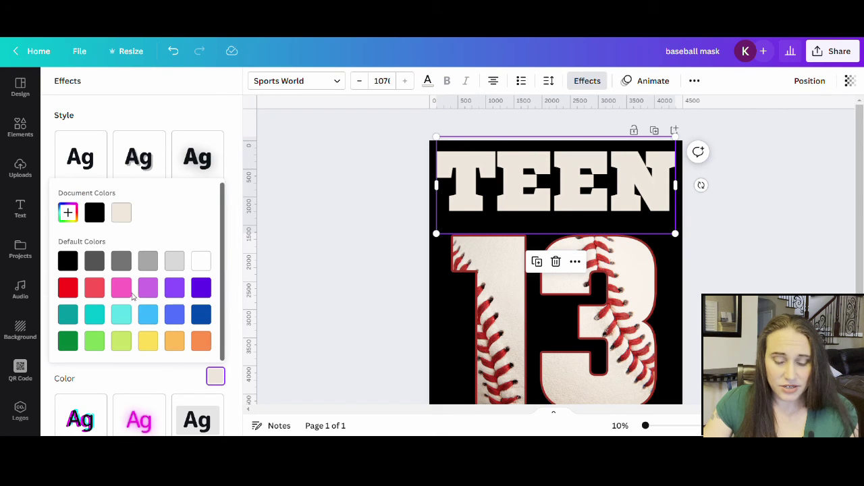
pyautogui.click(68, 213)
pyautogui.click(197, 326)
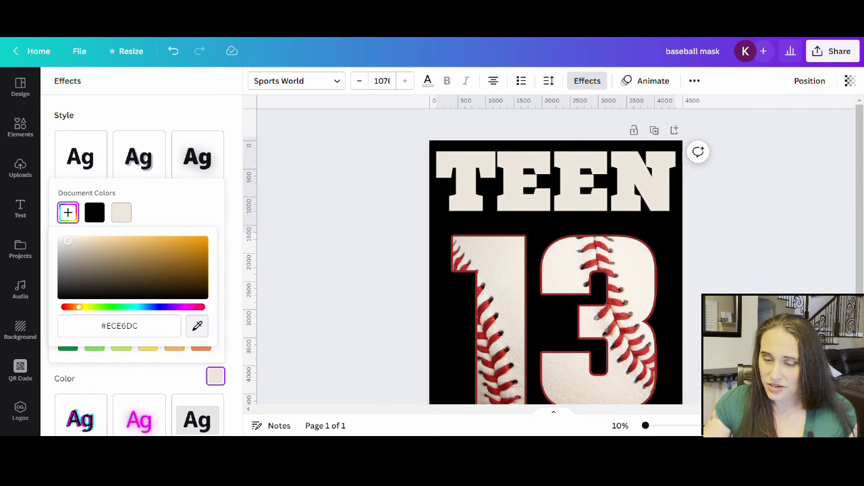
pyautogui.click(606, 274)
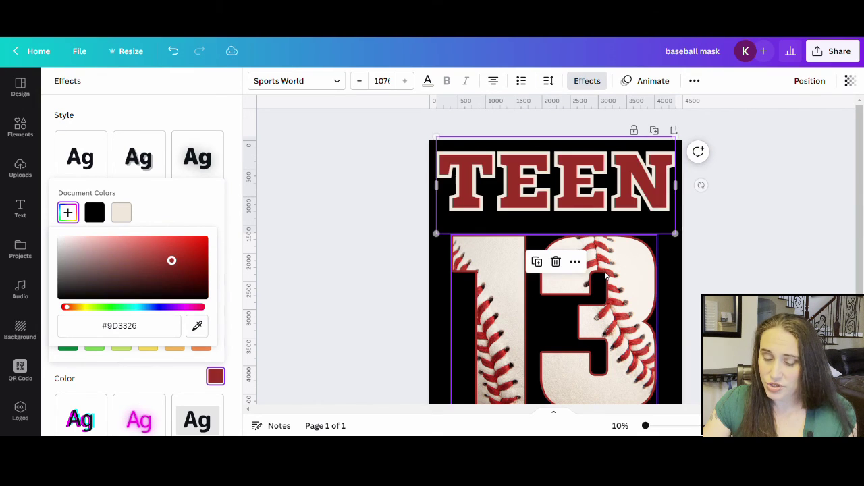
pyautogui.click(776, 293)
pyautogui.click(682, 283)
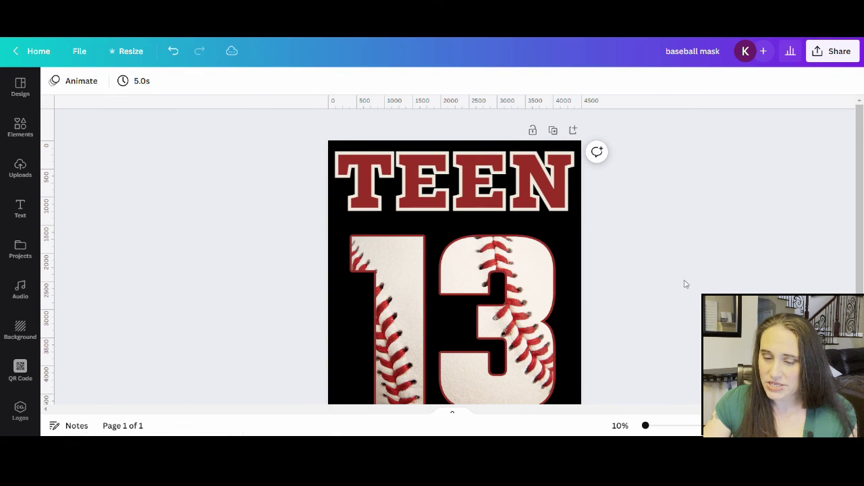
pyautogui.scroll(-1, 781, 245)
pyautogui.scroll(-2, 781, 244)
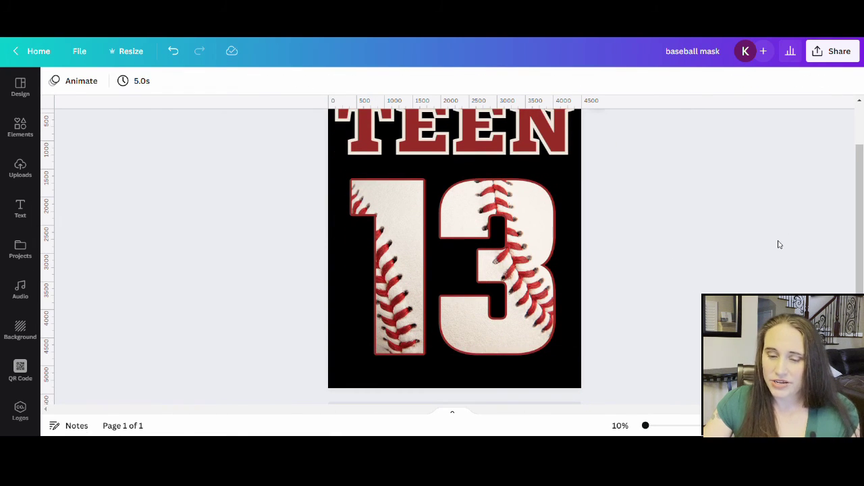
pyautogui.scroll(3, 778, 245)
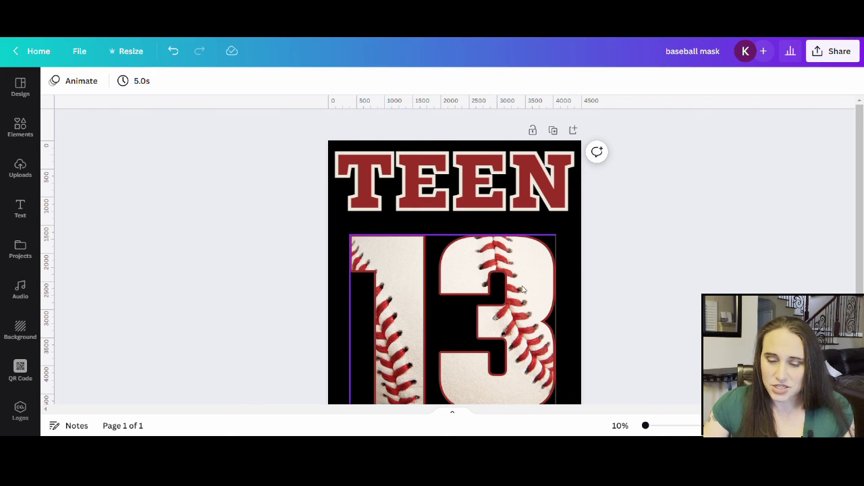
pyautogui.scroll(-3, 699, 207)
pyautogui.scroll(2, 697, 207)
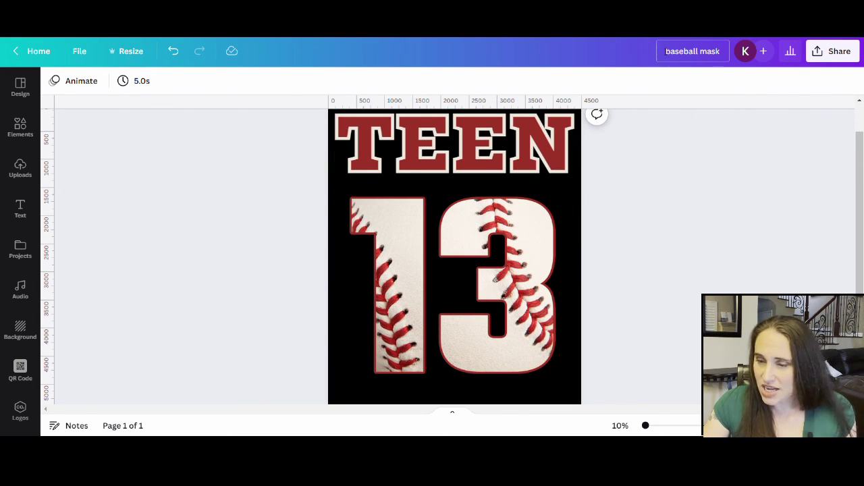
# Step: Rename the design as "13 teen baseball"
pyautogui.click(695, 51)
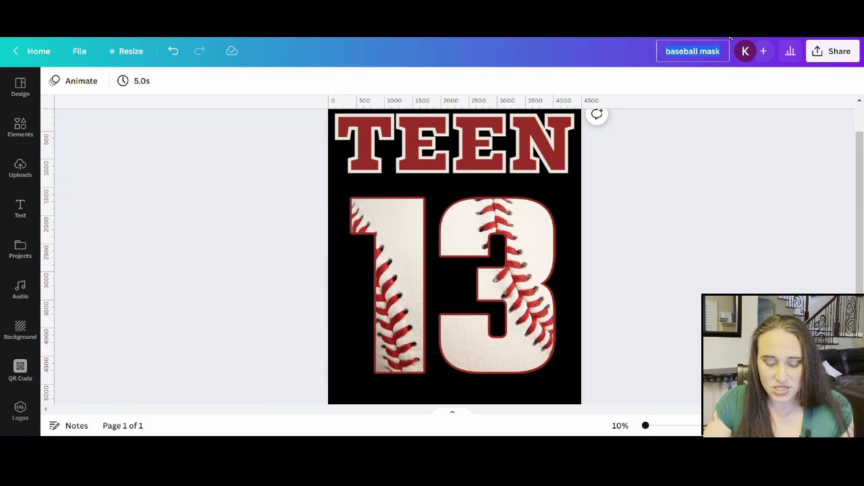
pyautogui.write('13 te')
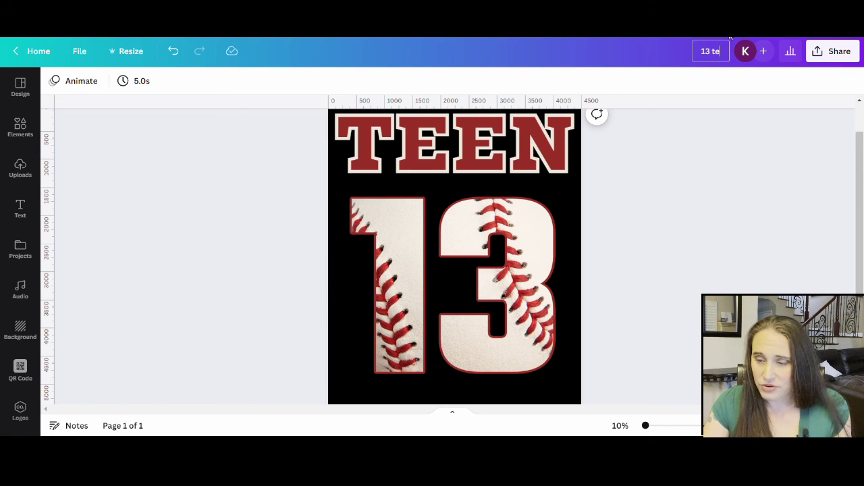
pyautogui.write('en baseb')
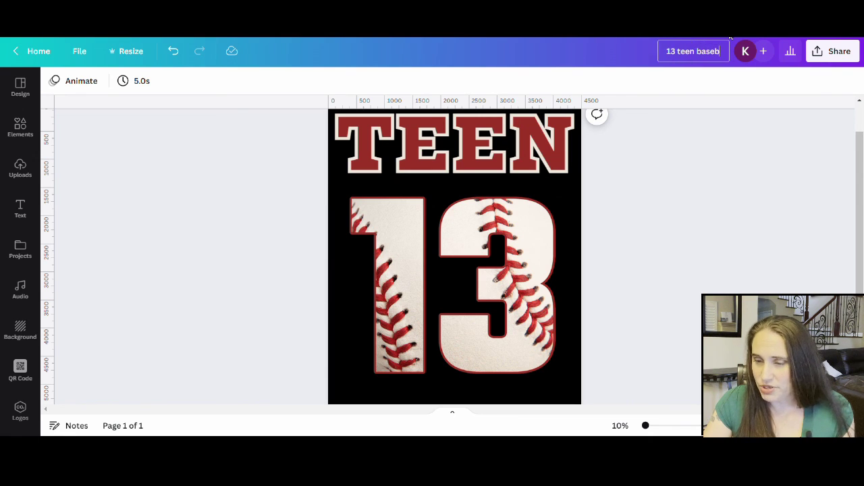
pyautogui.write('all')
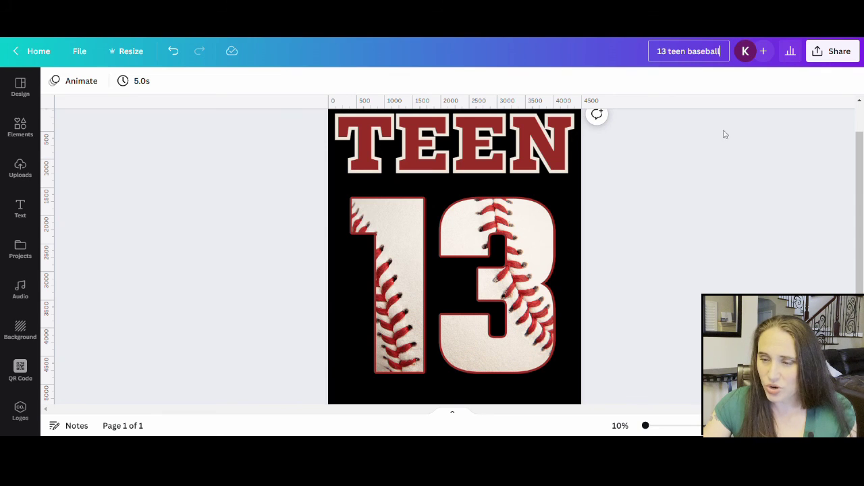
# Step: Download the design as a 4,500 × 5,400 px PNG with a transparent background, and close the download panel
pyautogui.click(832, 54)
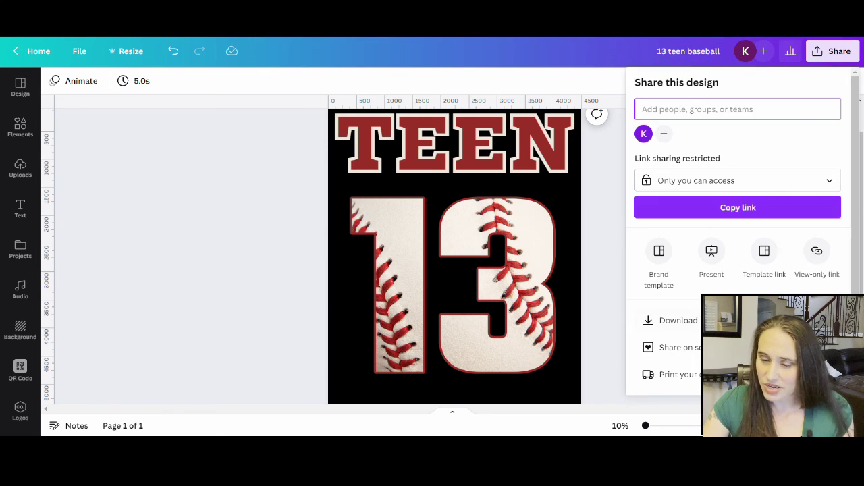
pyautogui.click(699, 320)
pyautogui.click(654, 197)
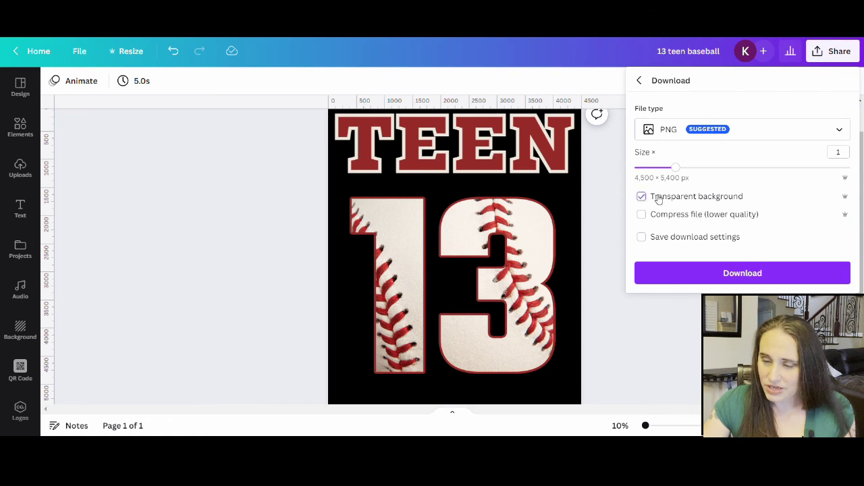
pyautogui.click(723, 277)
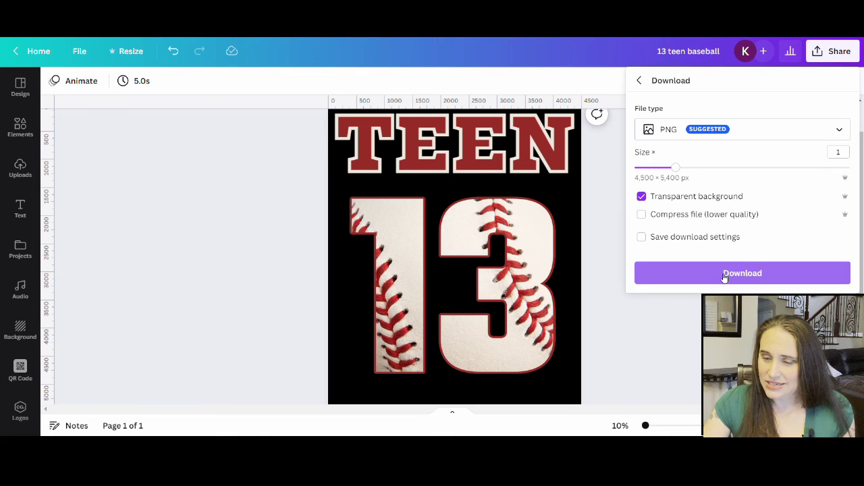
pyautogui.click(724, 277)
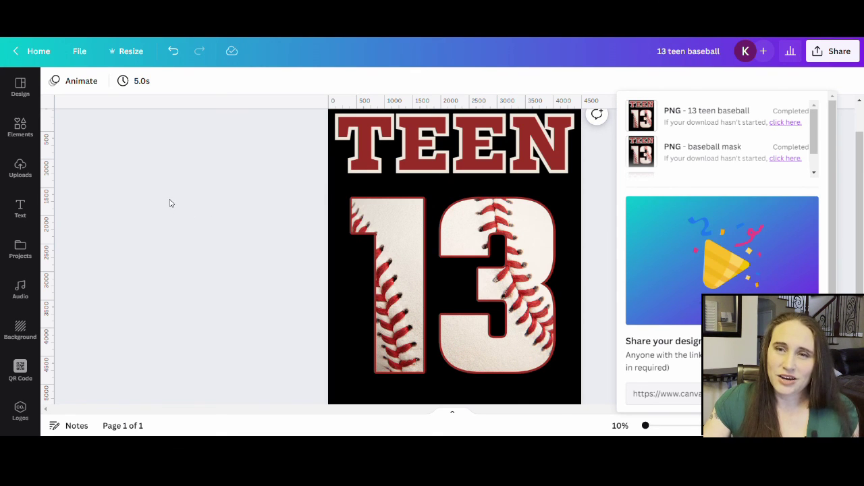
pyautogui.click(172, 204)
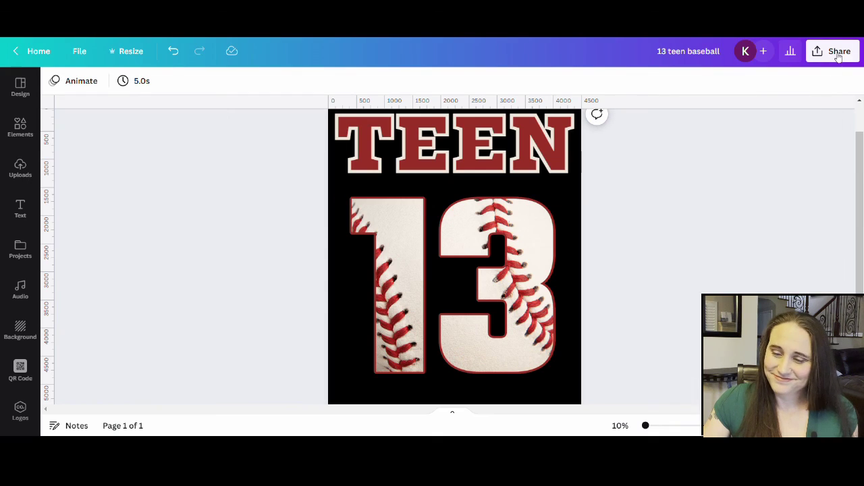